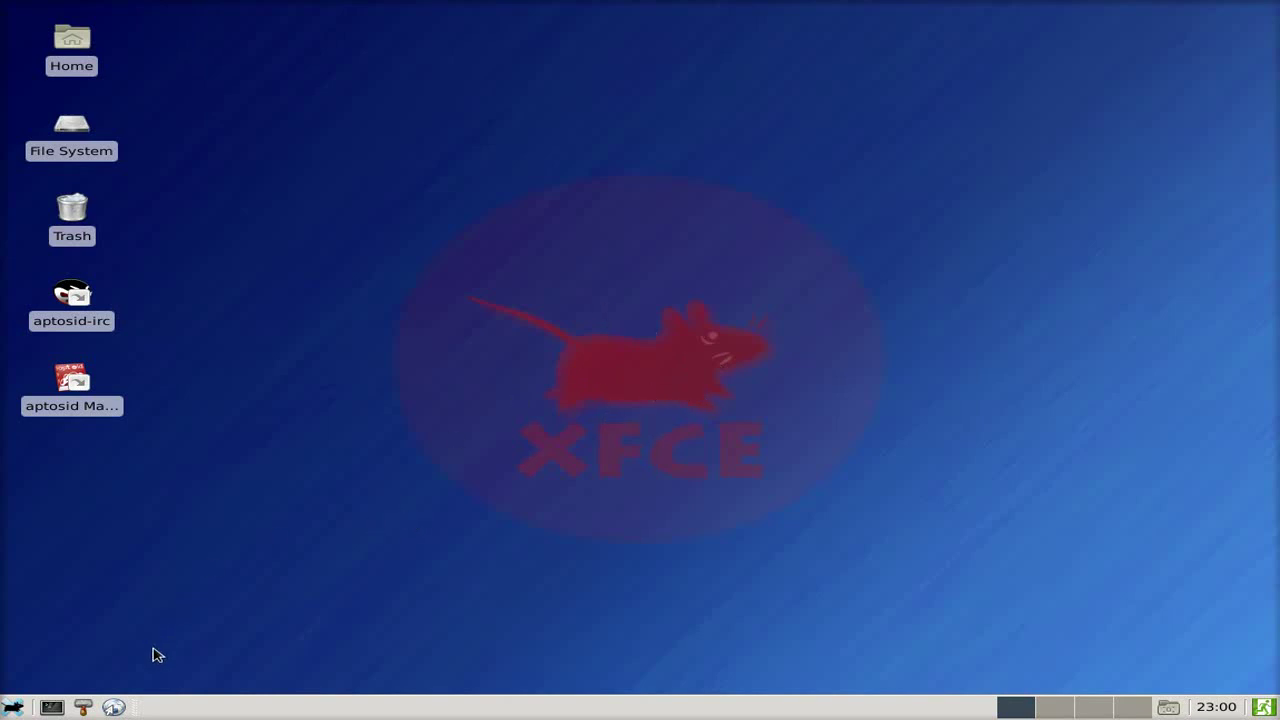
# Browse the aptosid.com home page in the web browser down to its oldest news items, and close the browser
pyautogui.click(113, 707)
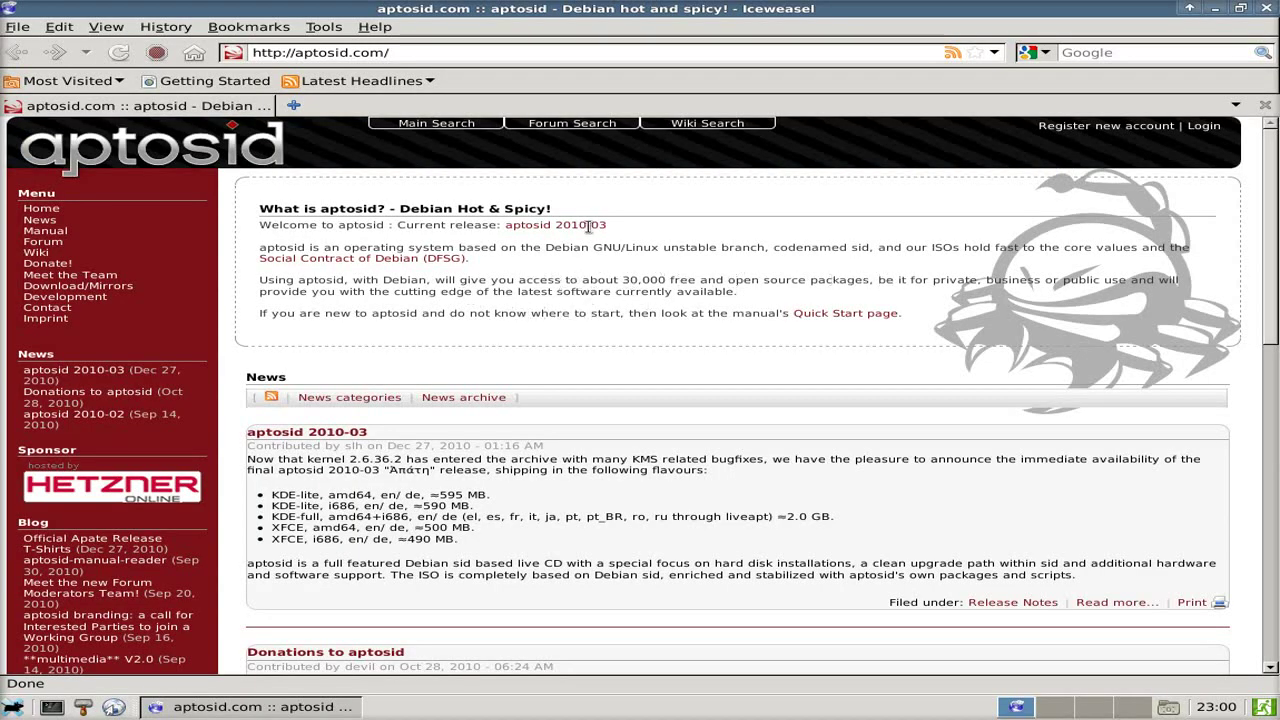
pyautogui.scroll(-3, 940, 324)
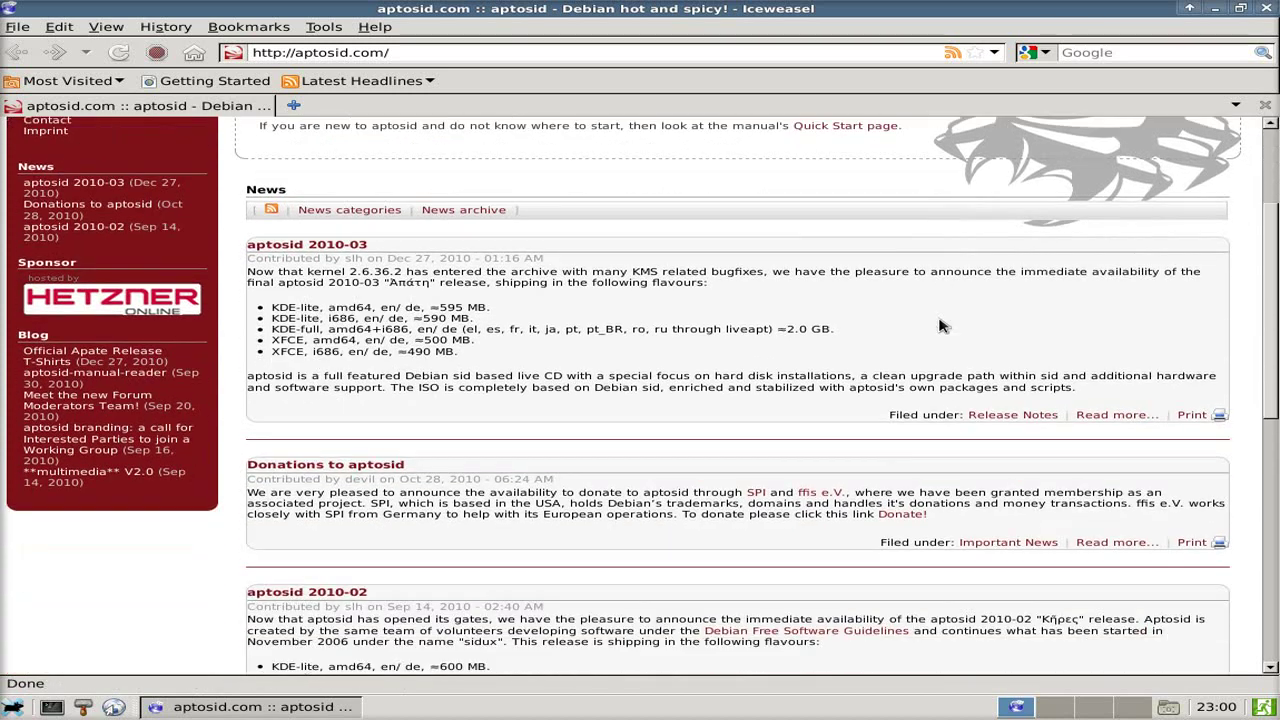
pyautogui.scroll(-4, 940, 324)
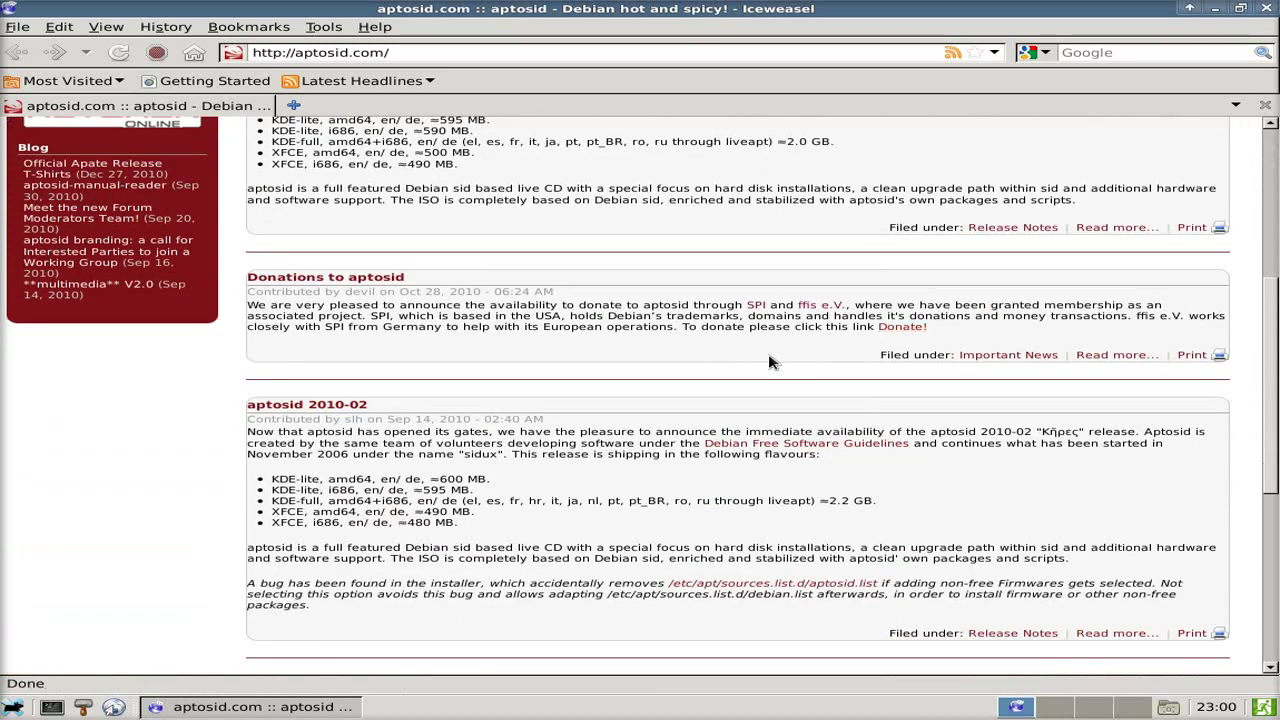
pyautogui.scroll(-3, 770, 362)
pyautogui.scroll(-2, 770, 362)
pyautogui.scroll(5, 766, 363)
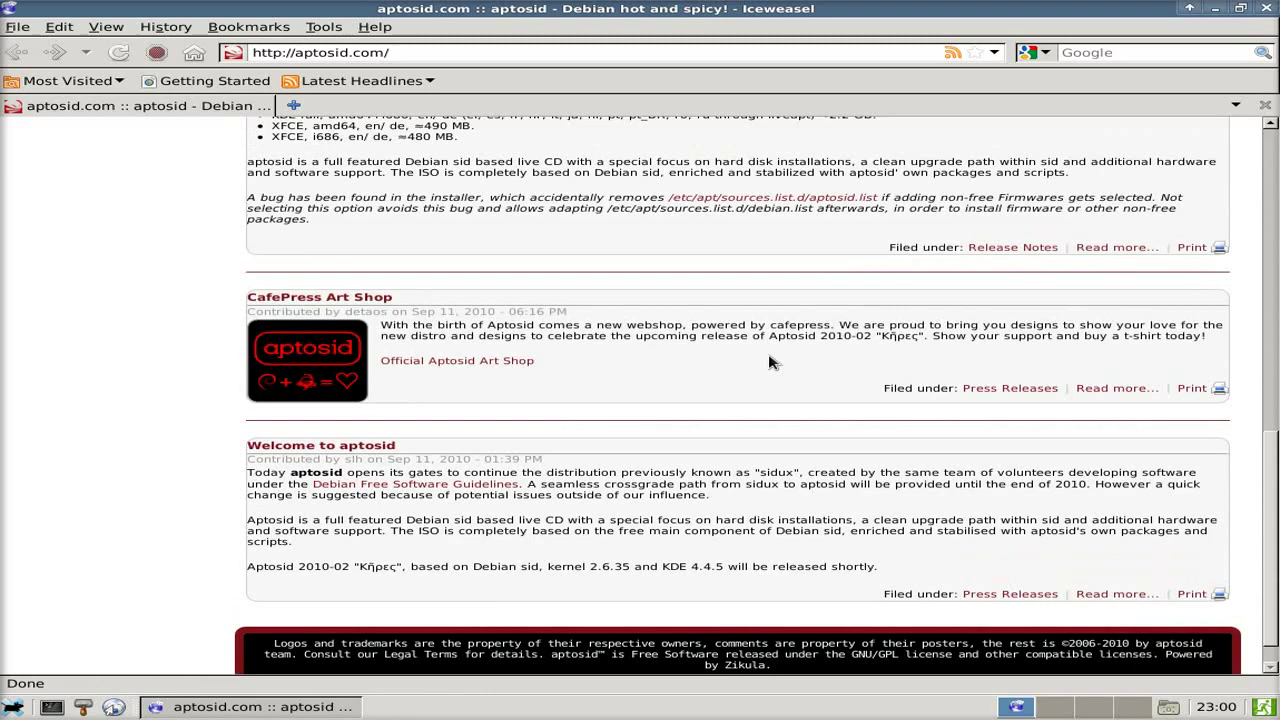
pyautogui.click(1266, 8)
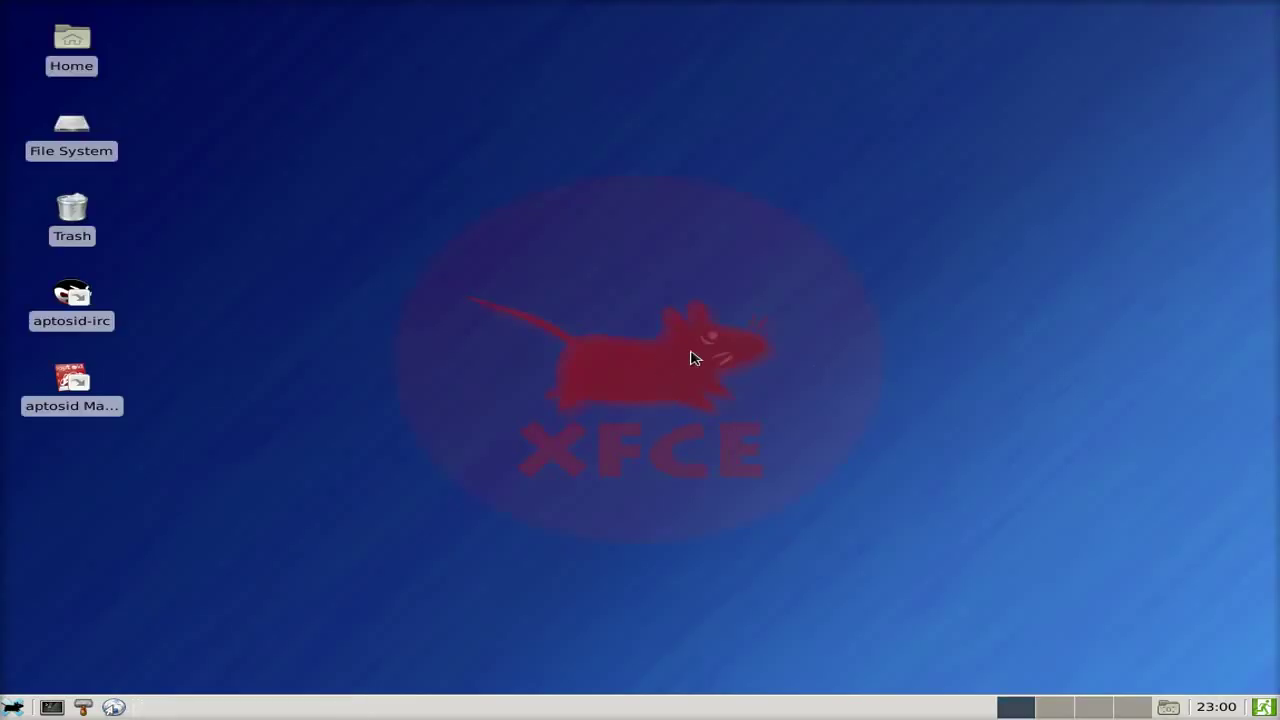
# Launch Synaptic Package Manager and authorise it with the administrative password
pyautogui.click(28, 703)
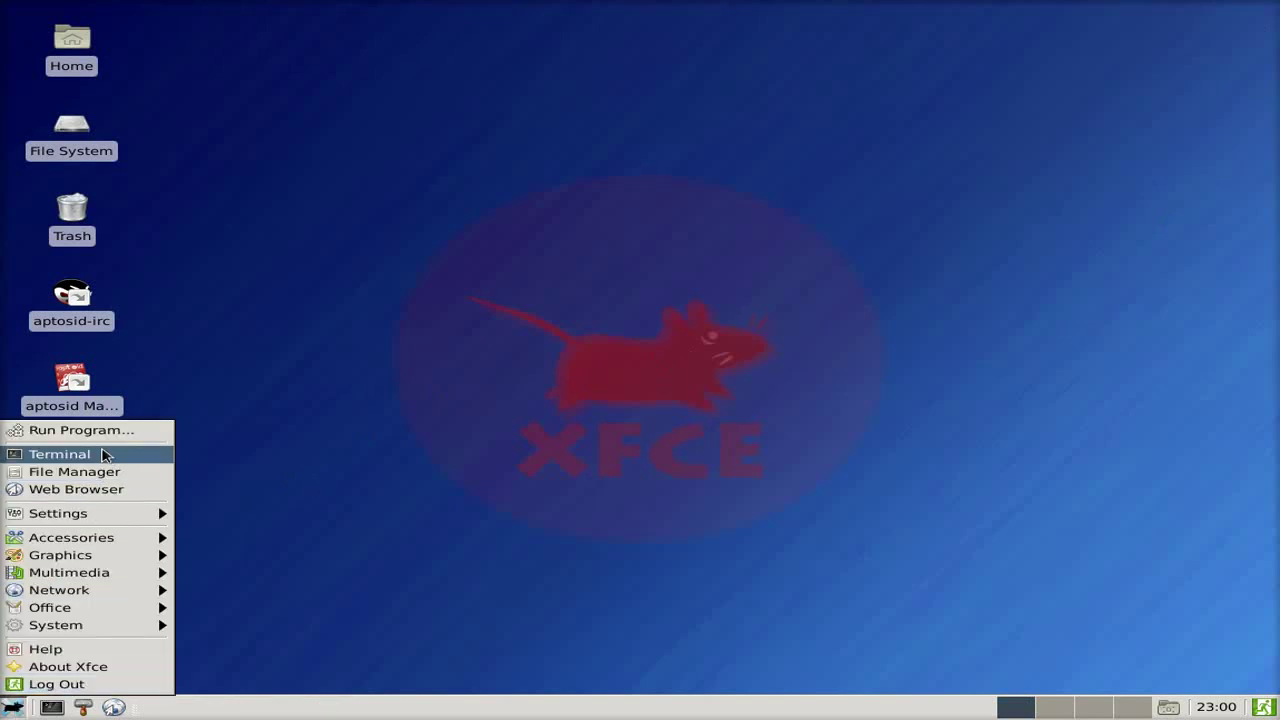
pyautogui.moveTo(84, 517)
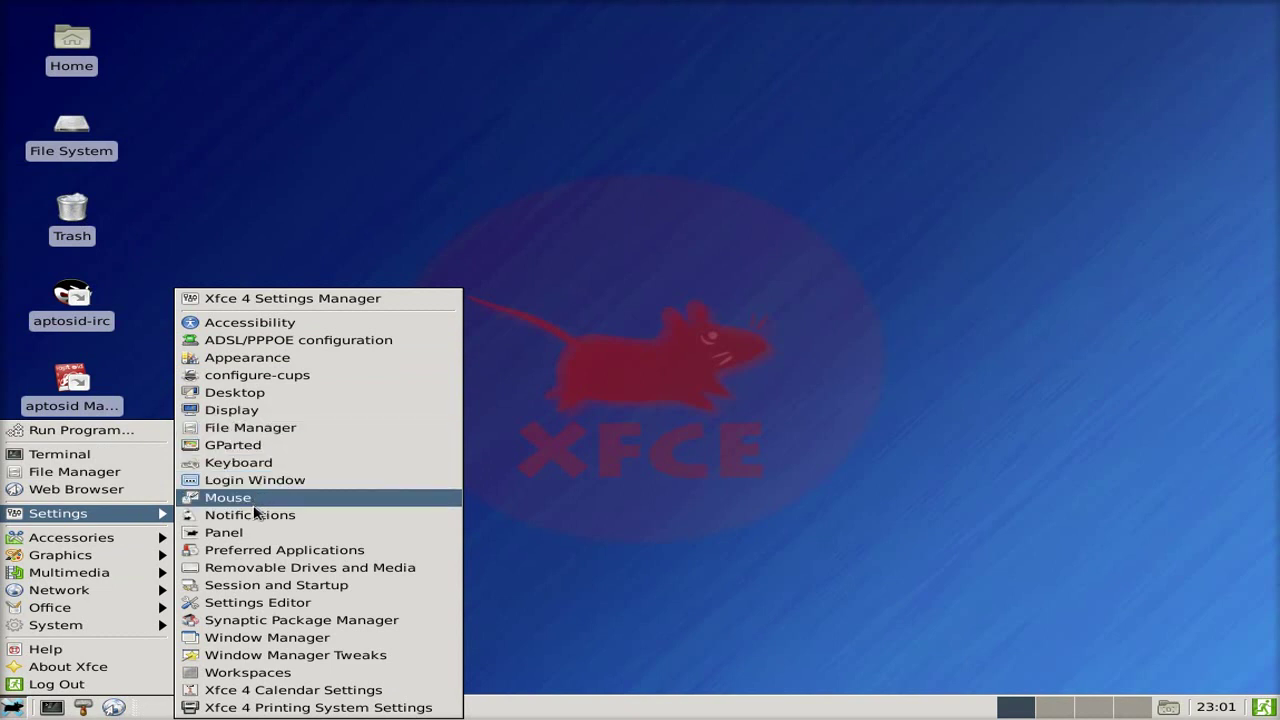
pyautogui.click(287, 621)
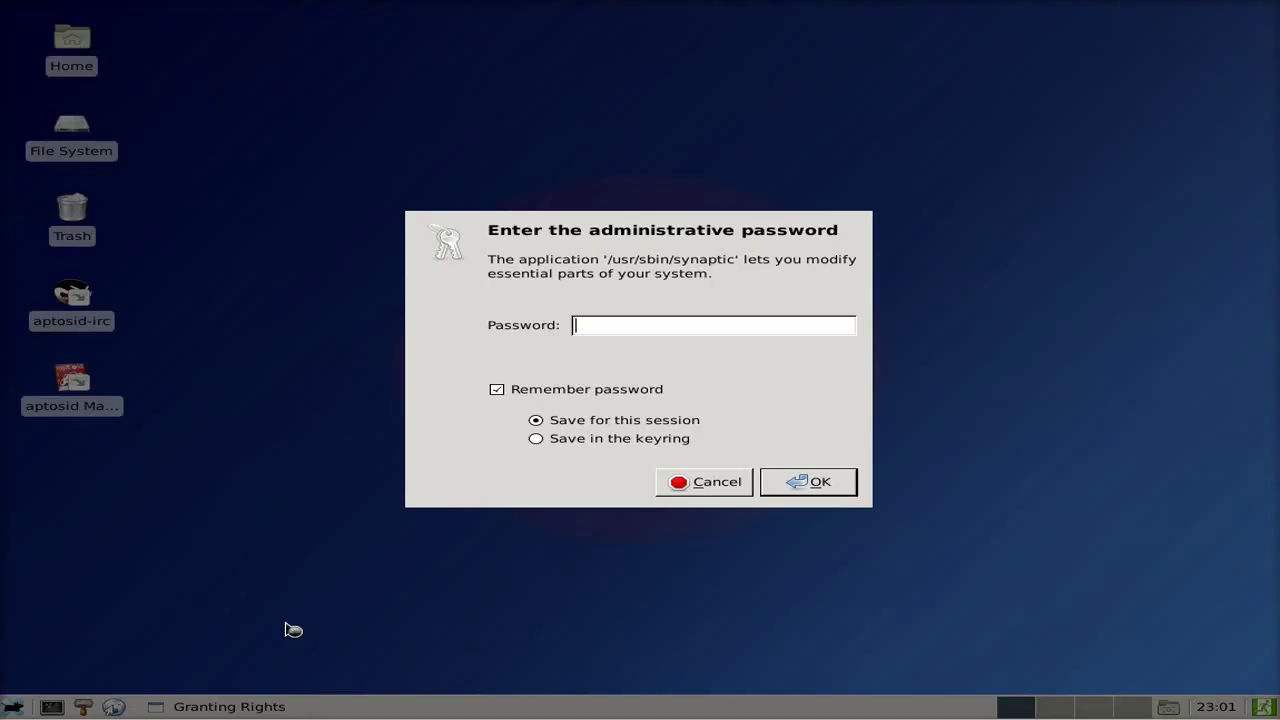
pyautogui.write('**********')
pyautogui.press('Return')
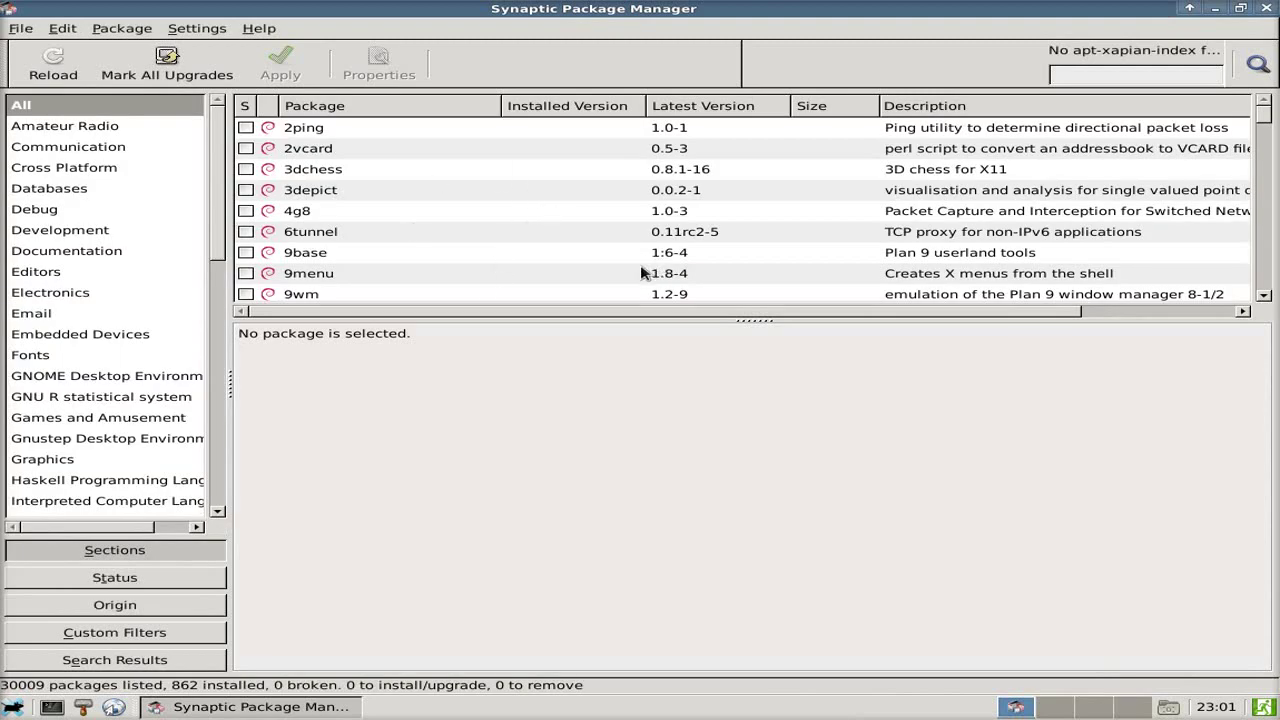
# Search the packages for gimp, view the gimp package's description and its related packages, and close the package manager
pyautogui.click(1258, 68)
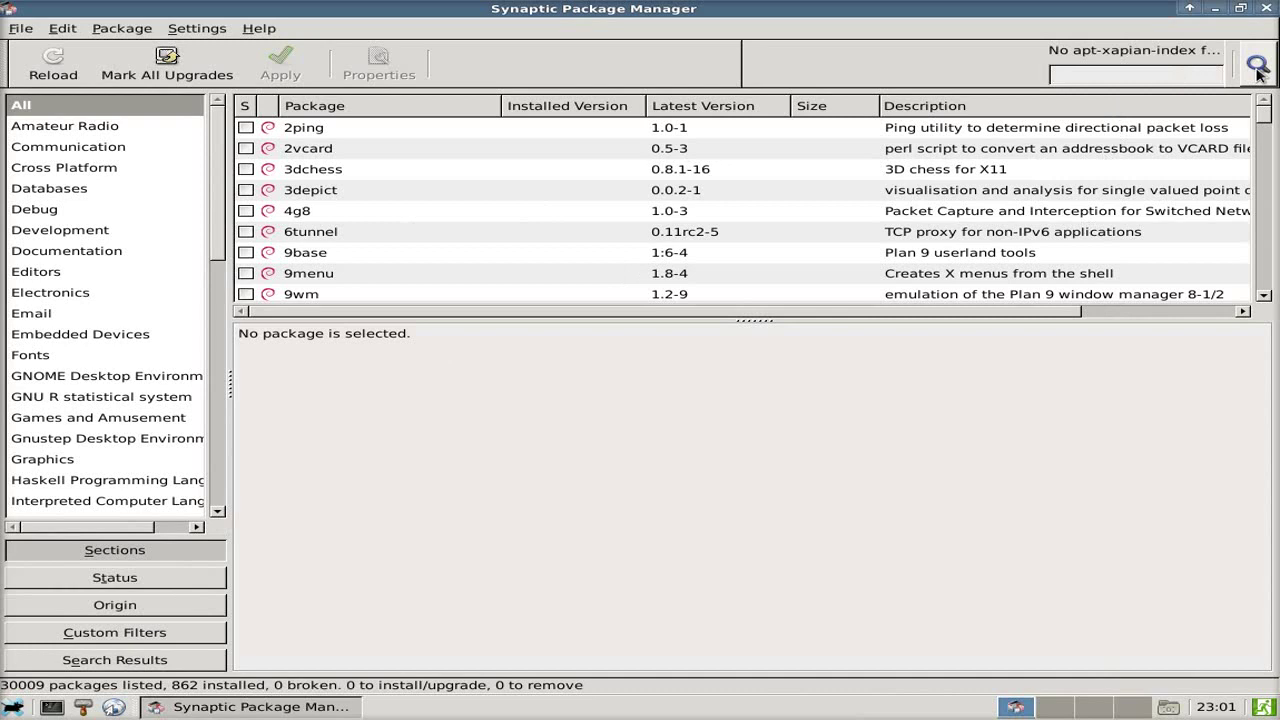
pyautogui.write('gimp')
pyautogui.press('Return')
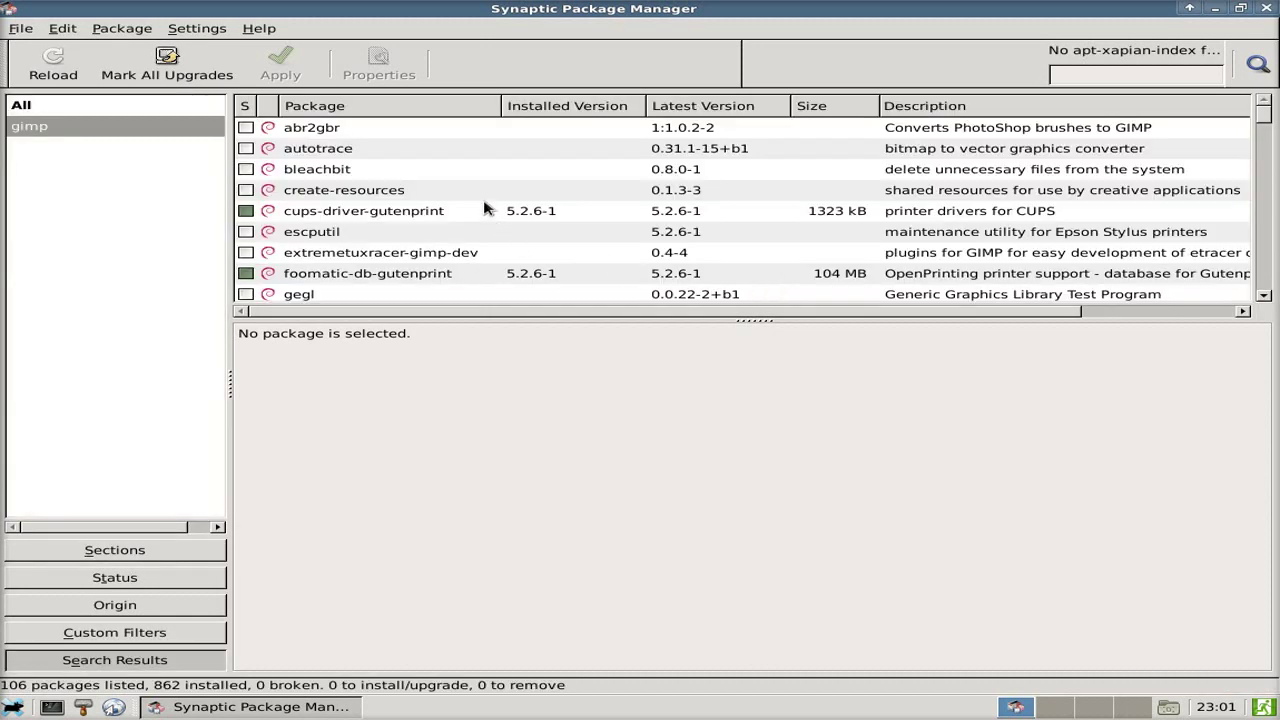
pyautogui.scroll(-4, 491, 178)
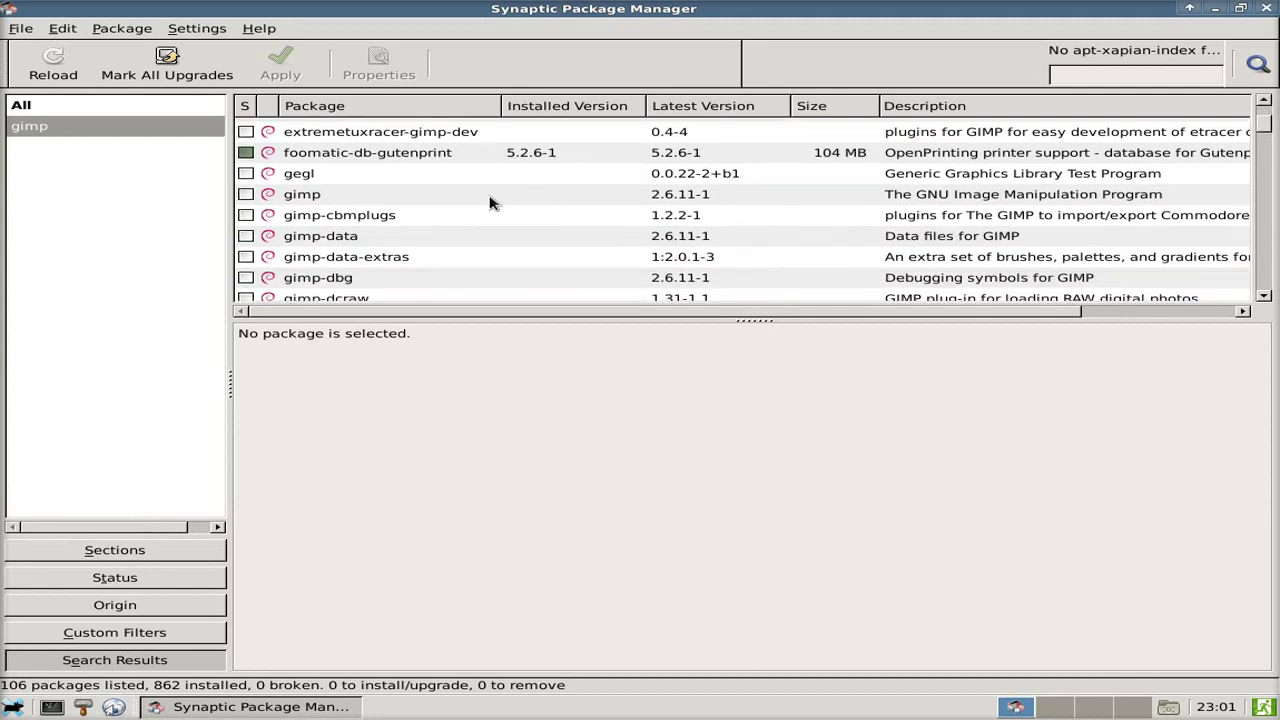
pyautogui.click(490, 198)
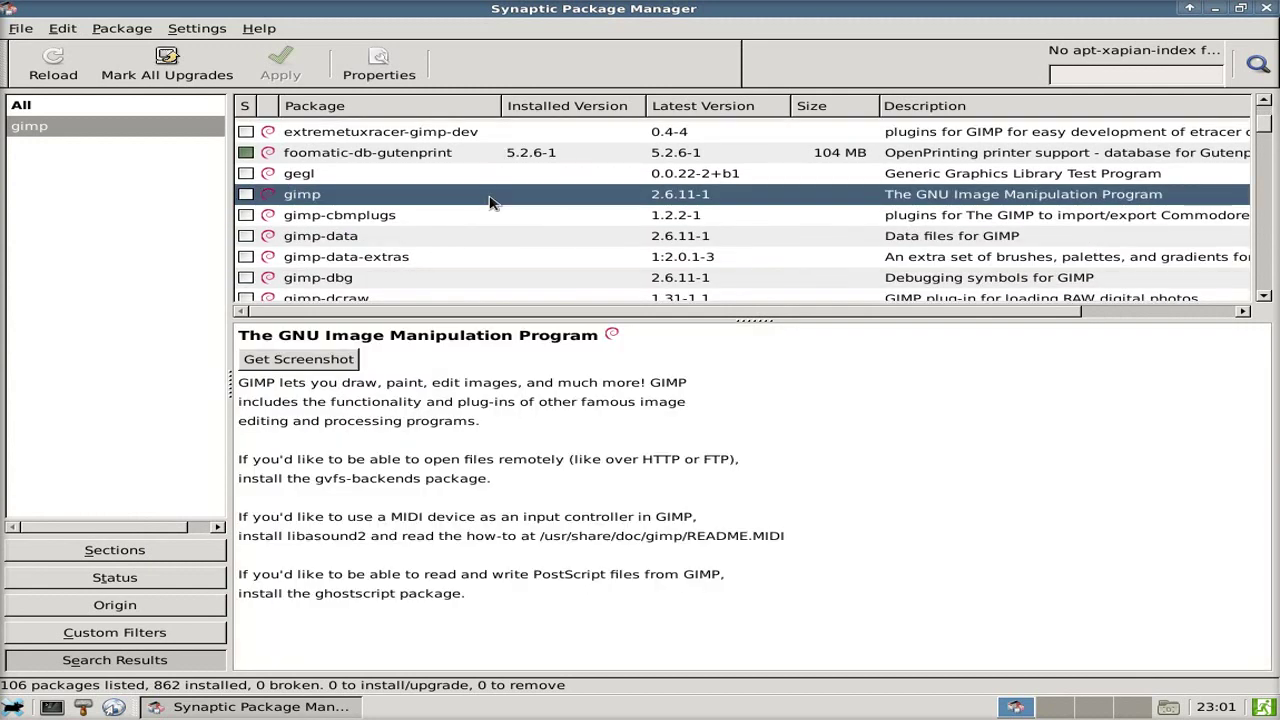
pyautogui.scroll(-3, 477, 209)
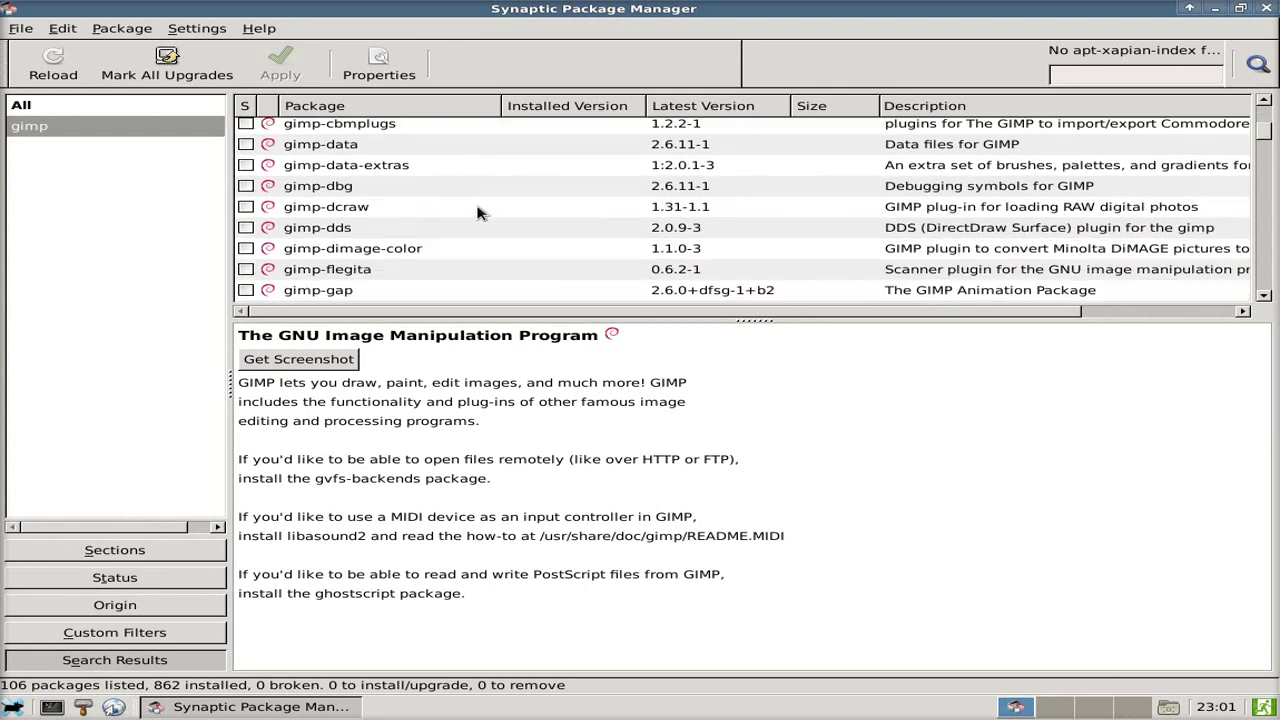
pyautogui.scroll(-5, 479, 207)
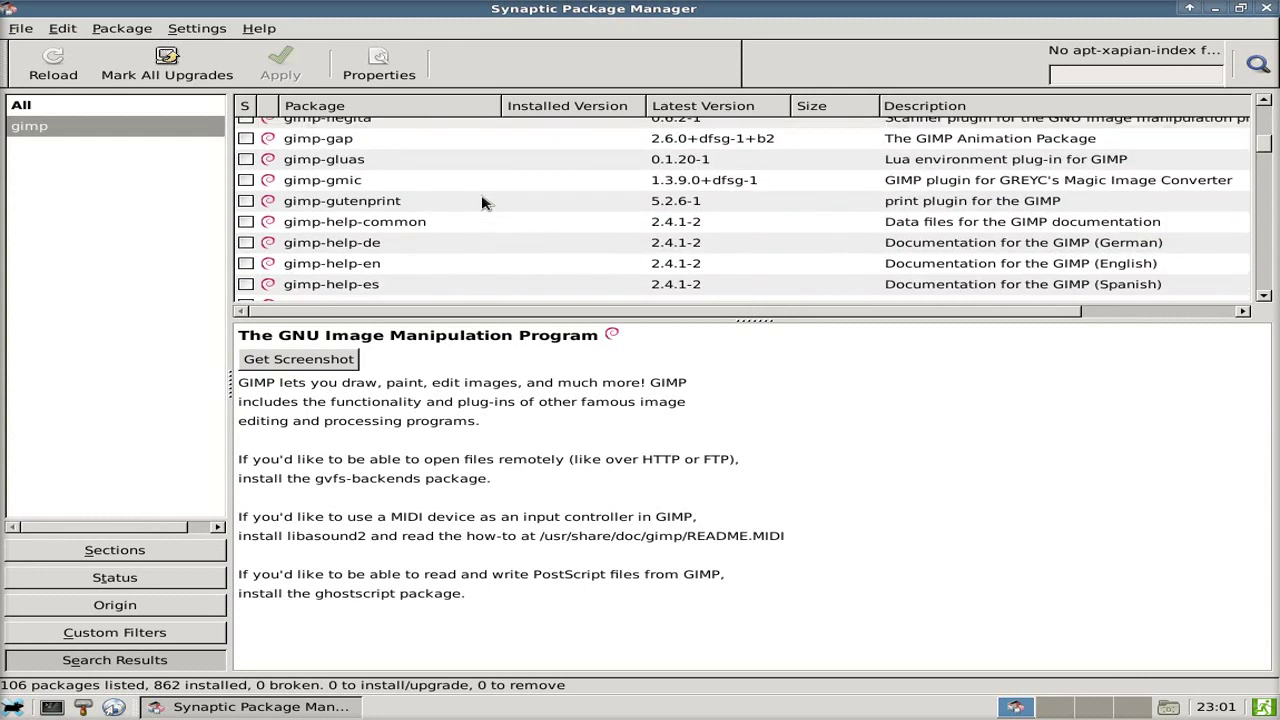
pyautogui.scroll(8, 481, 200)
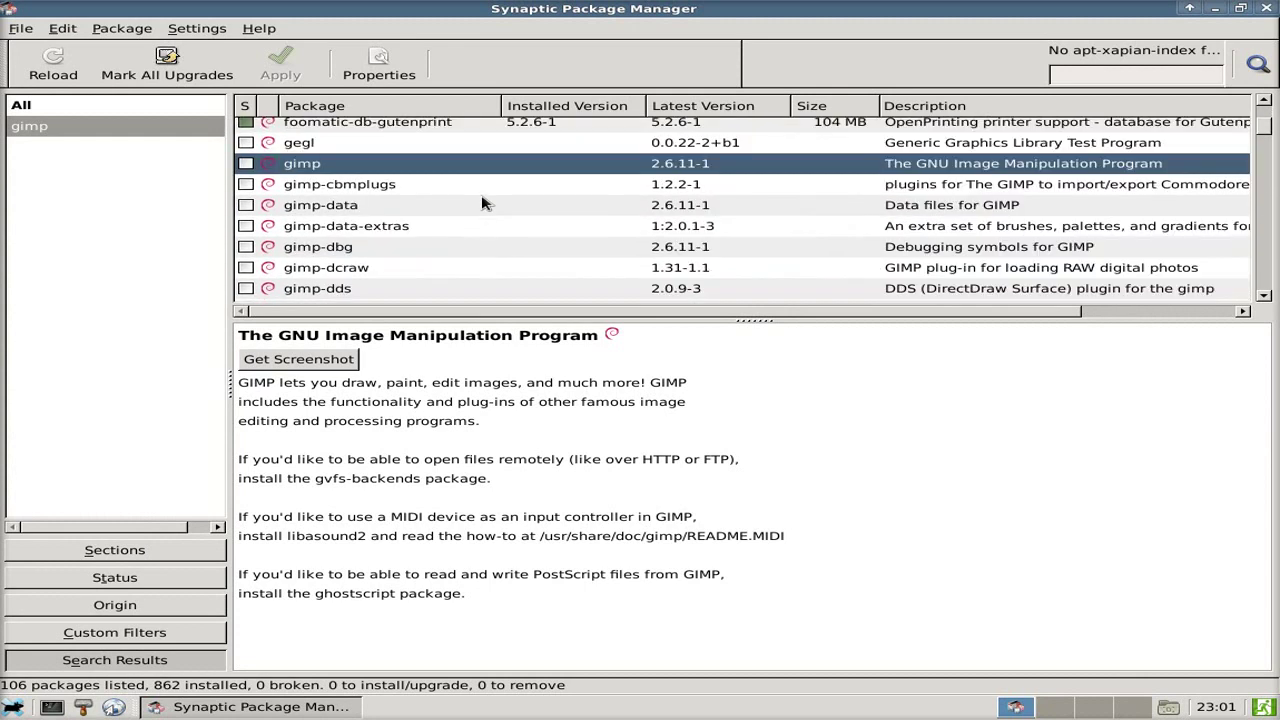
pyautogui.click(1266, 9)
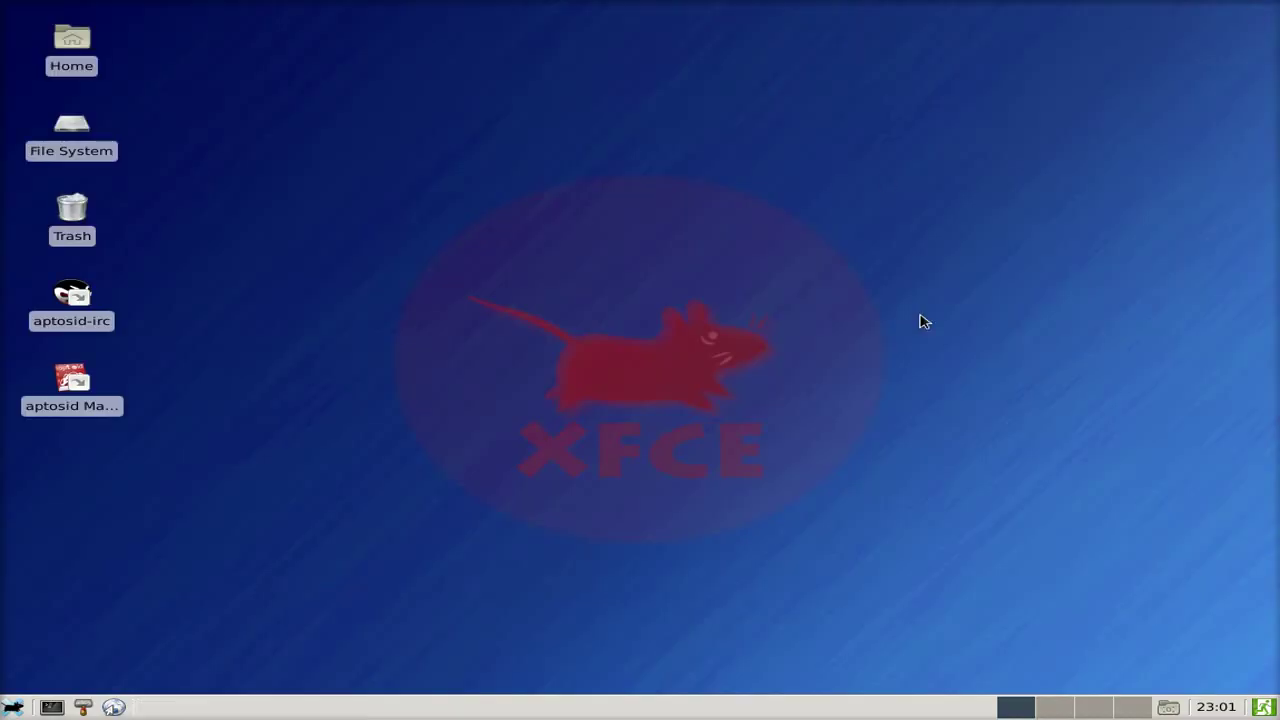
# Start a terminal session and switch to the root account with su, entering the root password
pyautogui.click(55, 710)
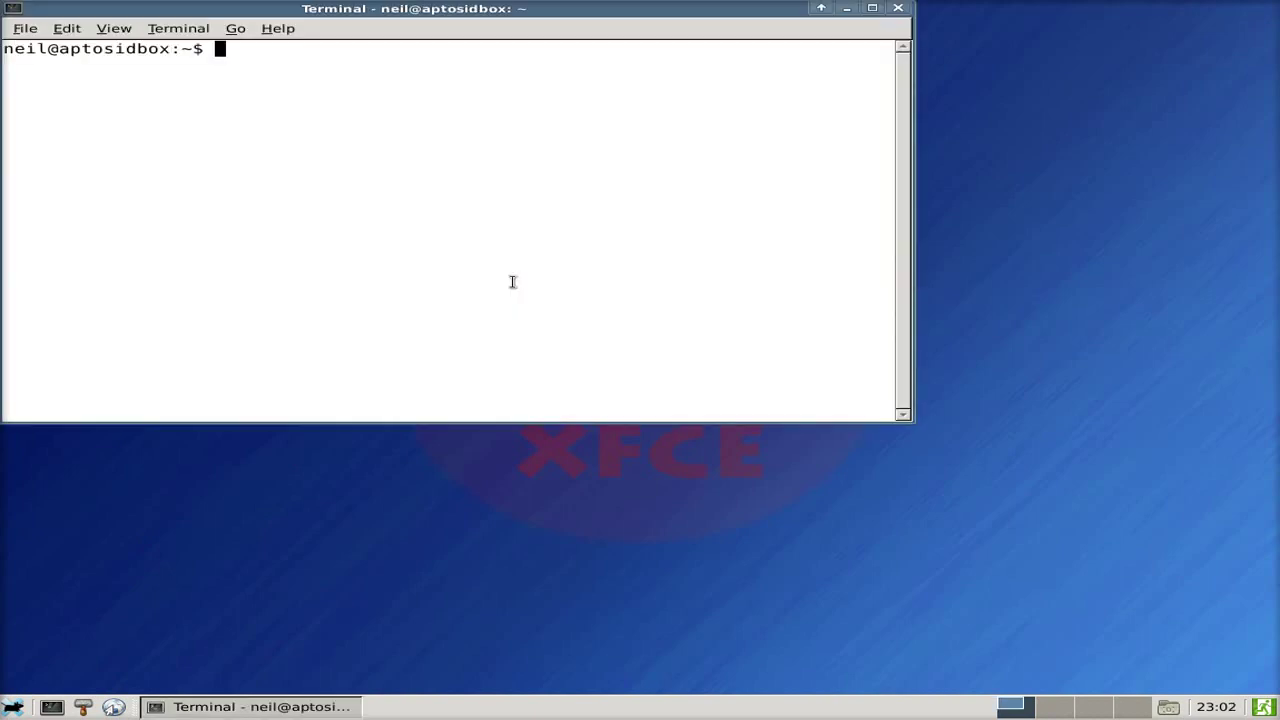
pyautogui.write('su')
pyautogui.press('Return')
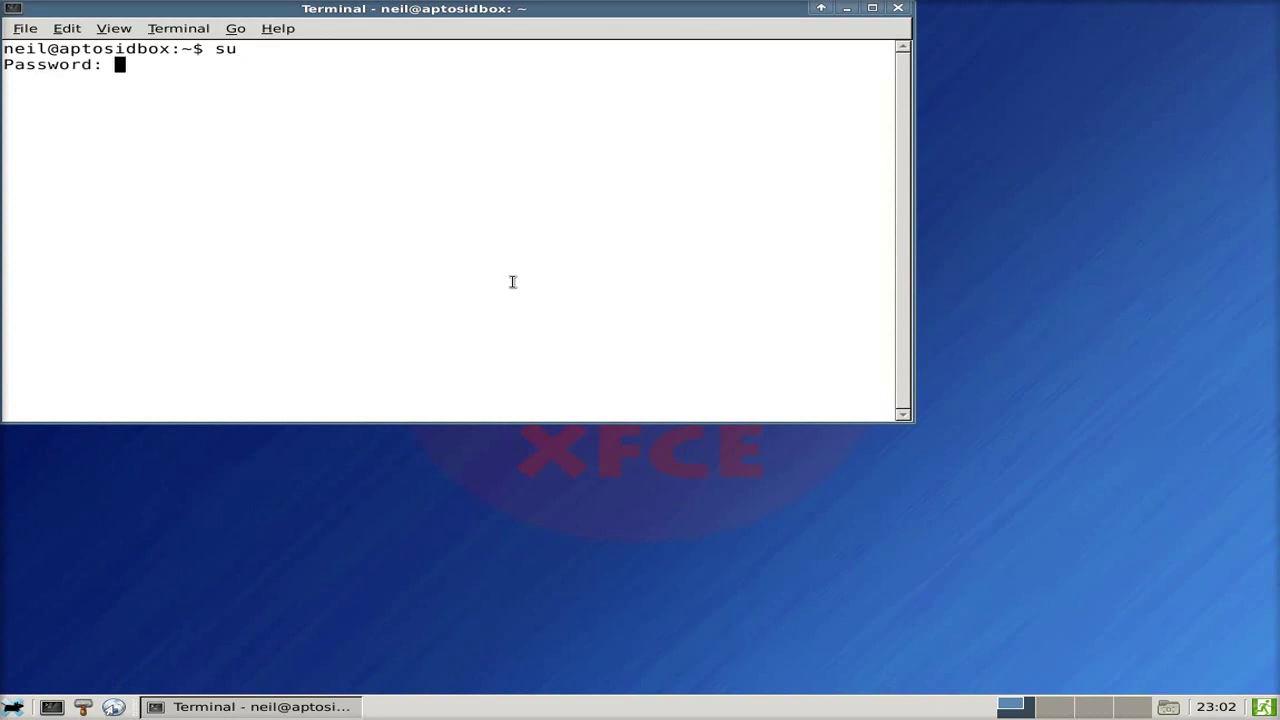
pyautogui.press('Return')
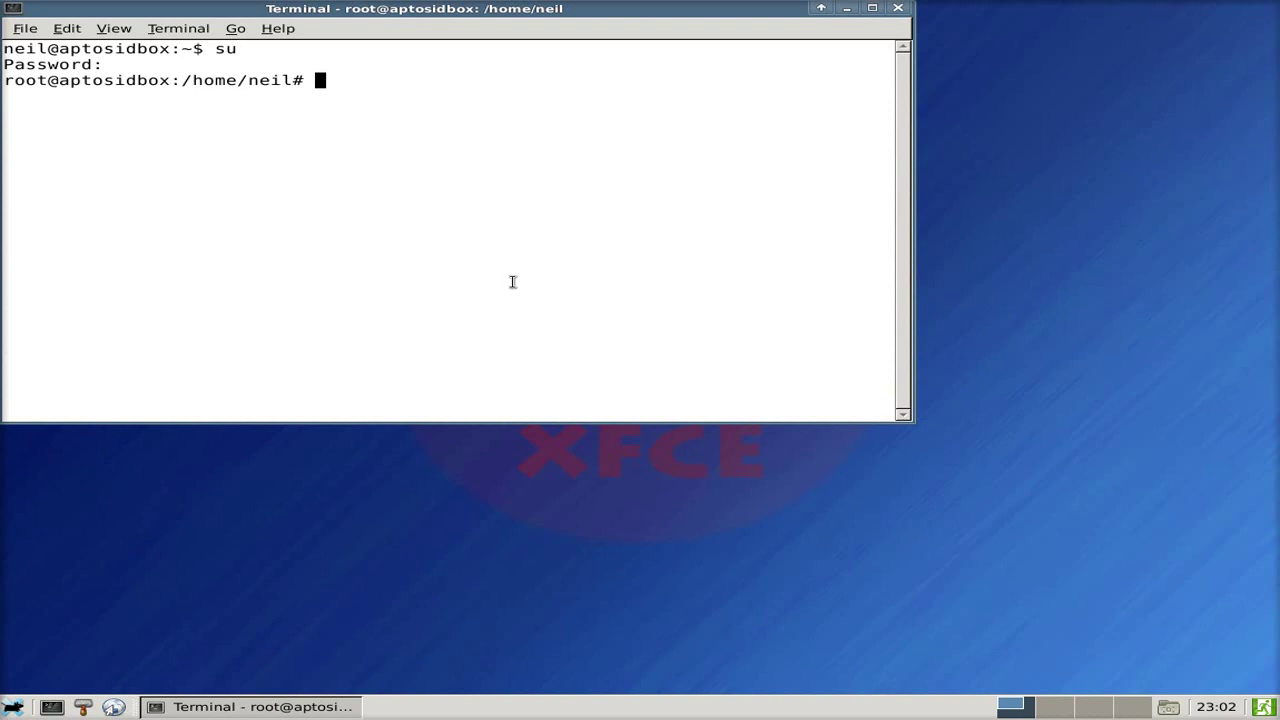
# Install GIMP as root with apt-get install gimp, accept the installation, and close the terminal
pyautogui.write('apt-get install')
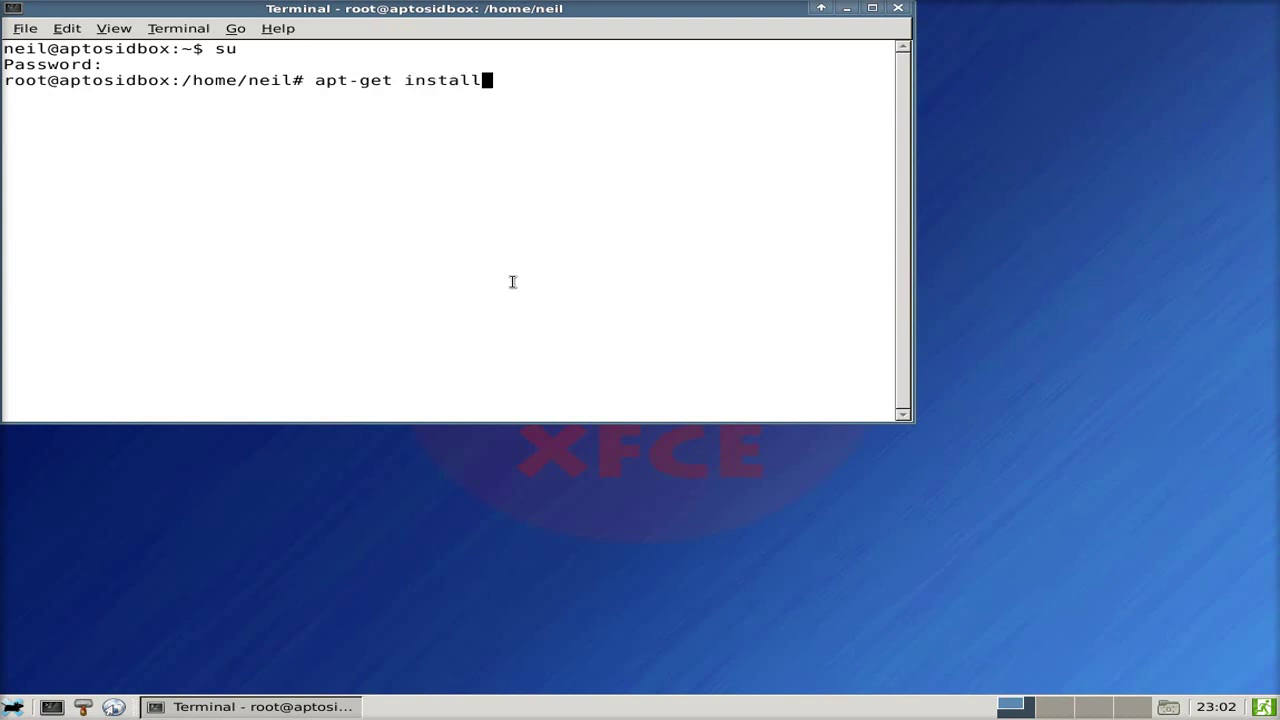
pyautogui.write(' gimp')
pyautogui.press('Return')
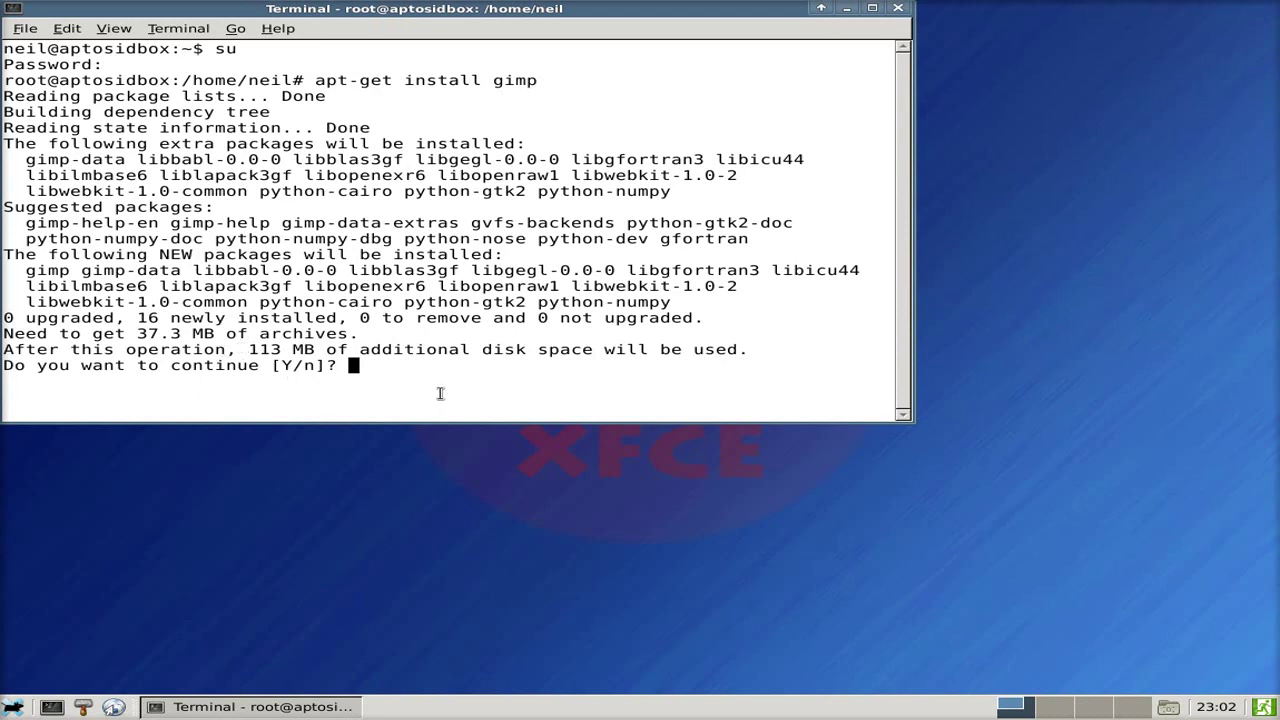
pyautogui.write('y')
pyautogui.press('Return')
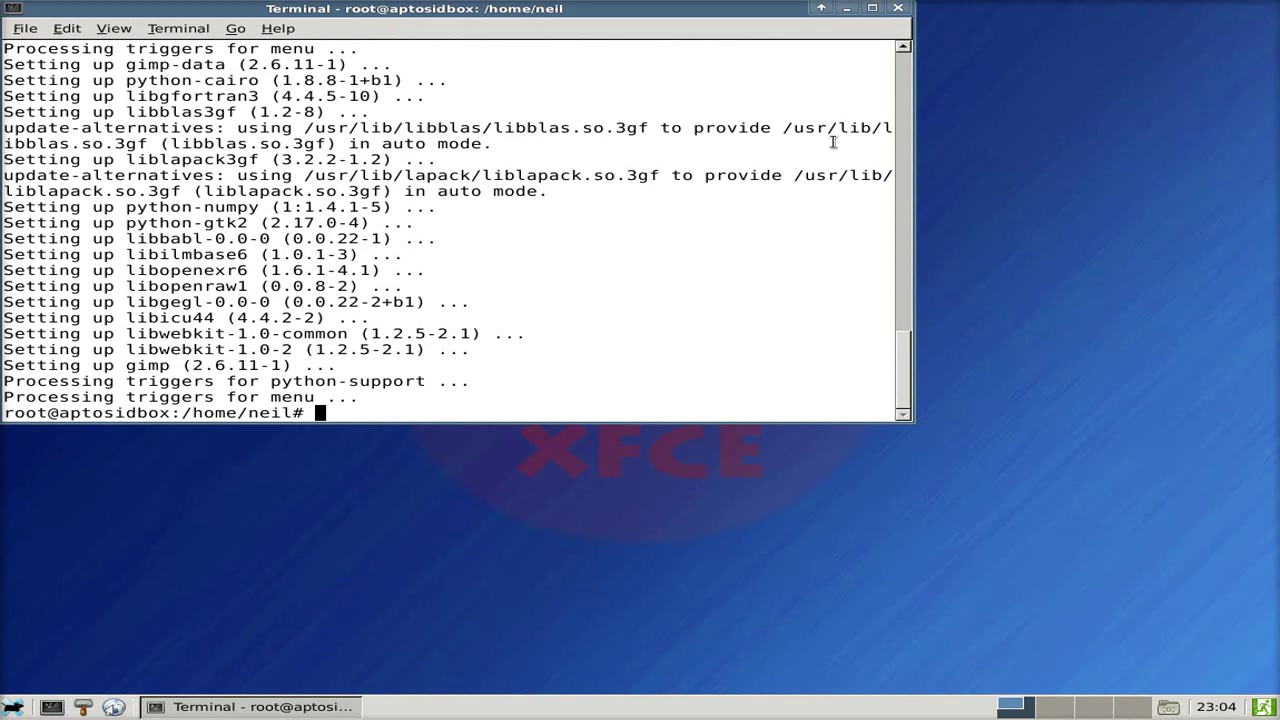
pyautogui.click(897, 9)
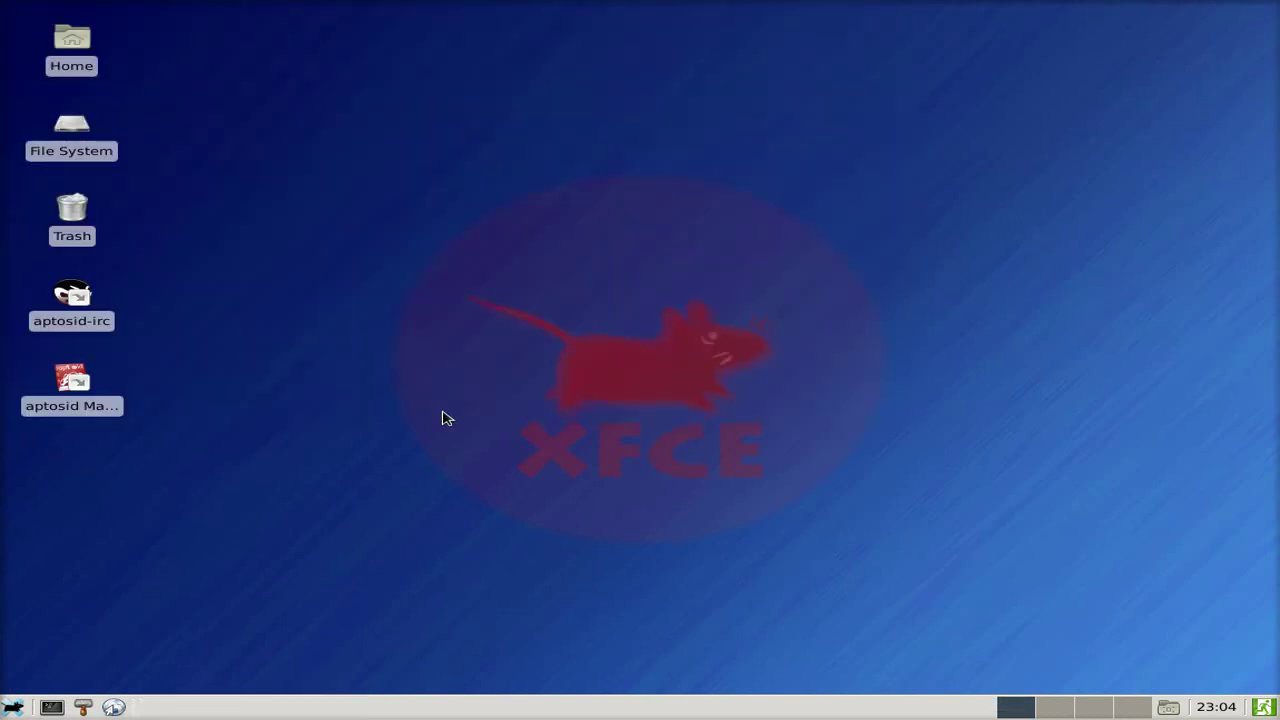
# Launch the newly installed GIMP to check its windows, and close it
pyautogui.click(16, 707)
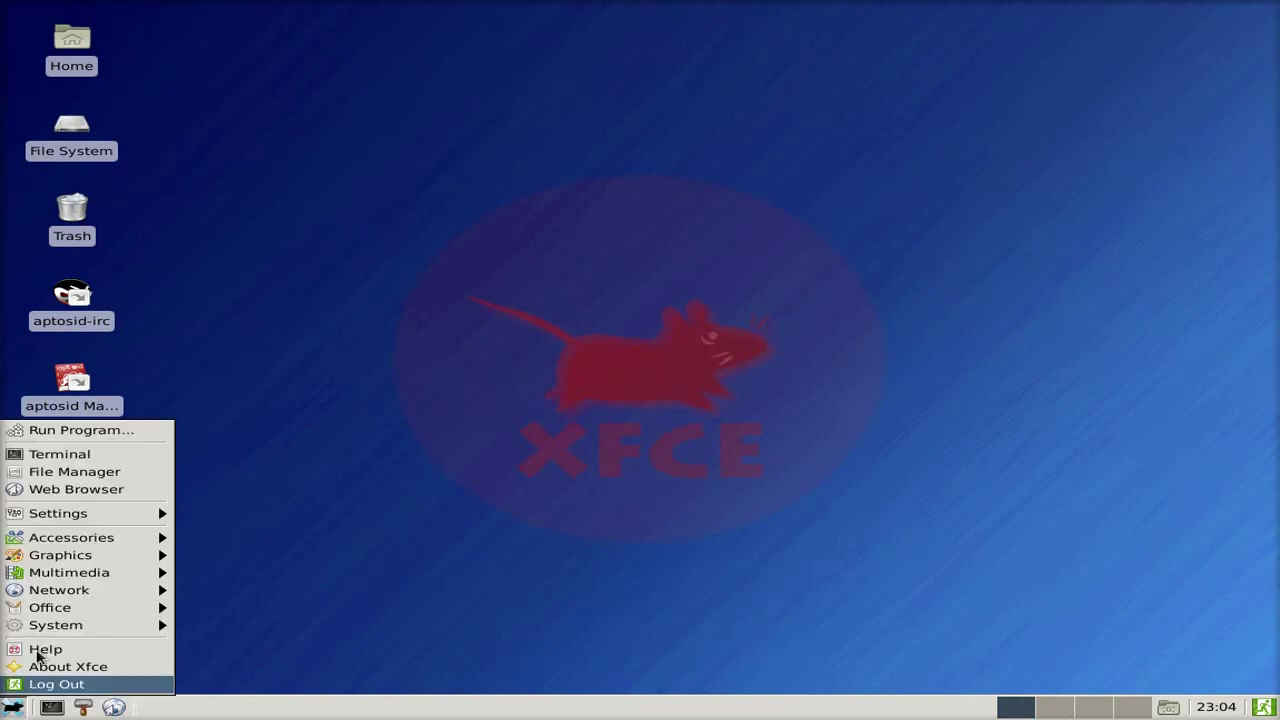
pyautogui.moveTo(72, 560)
pyautogui.click(350, 556)
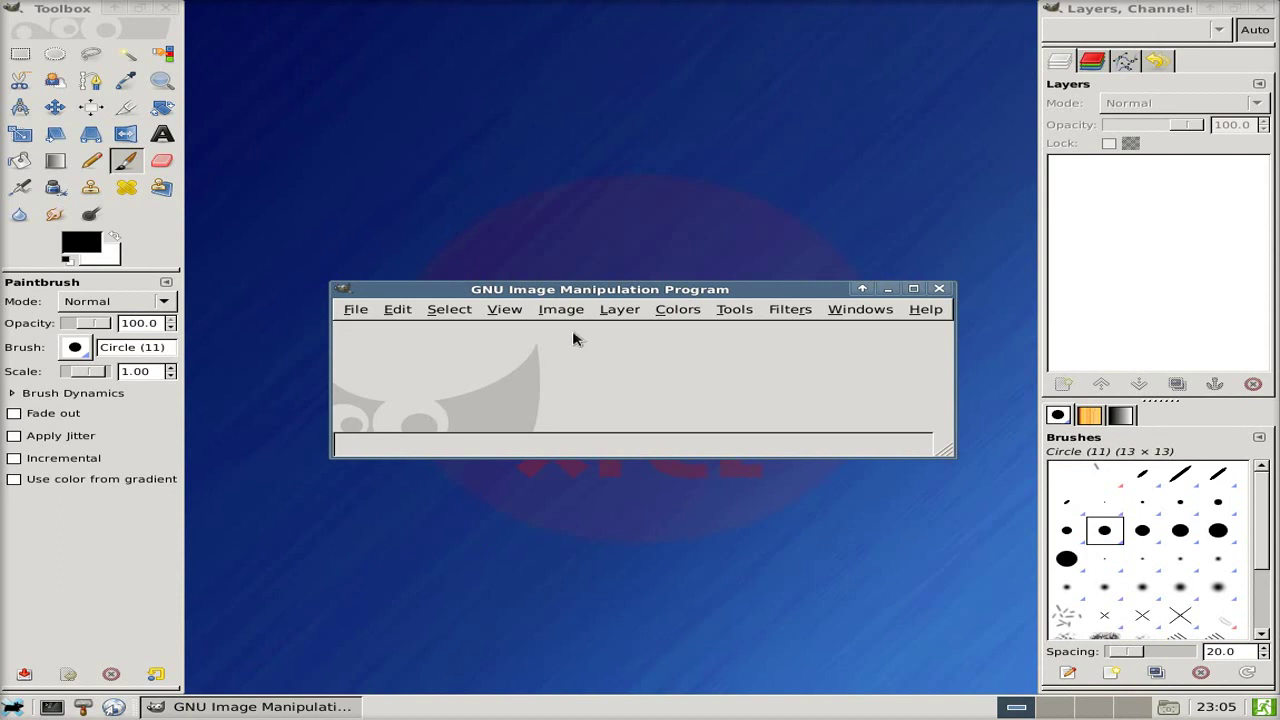
pyautogui.click(940, 291)
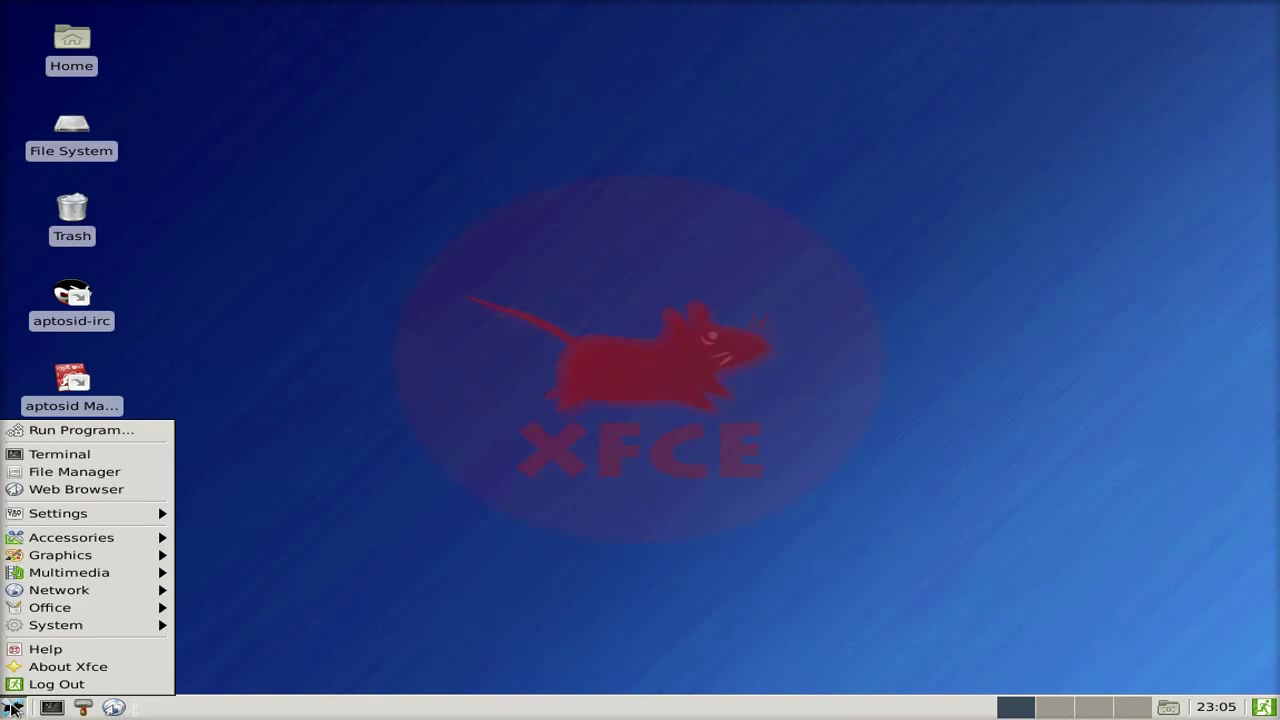
# Reopen Synaptic Package Manager, authorising it with the administrative password
pyautogui.moveTo(98, 627)
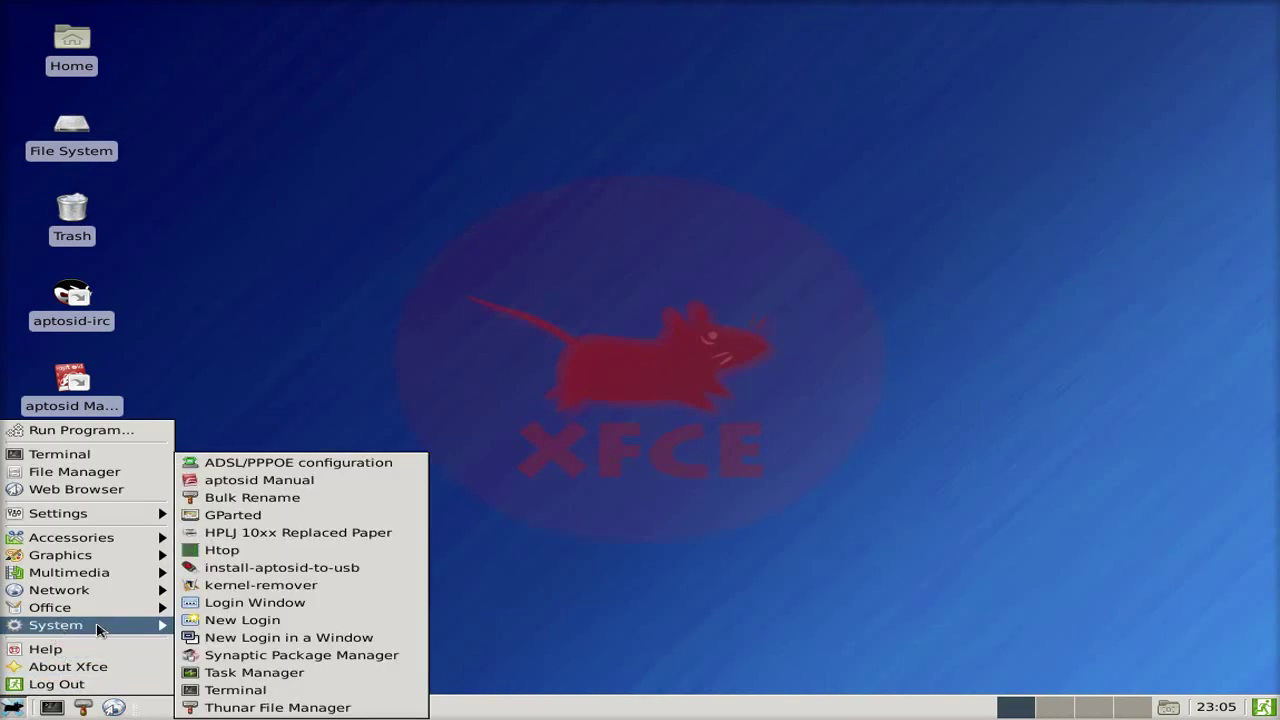
pyautogui.click(275, 659)
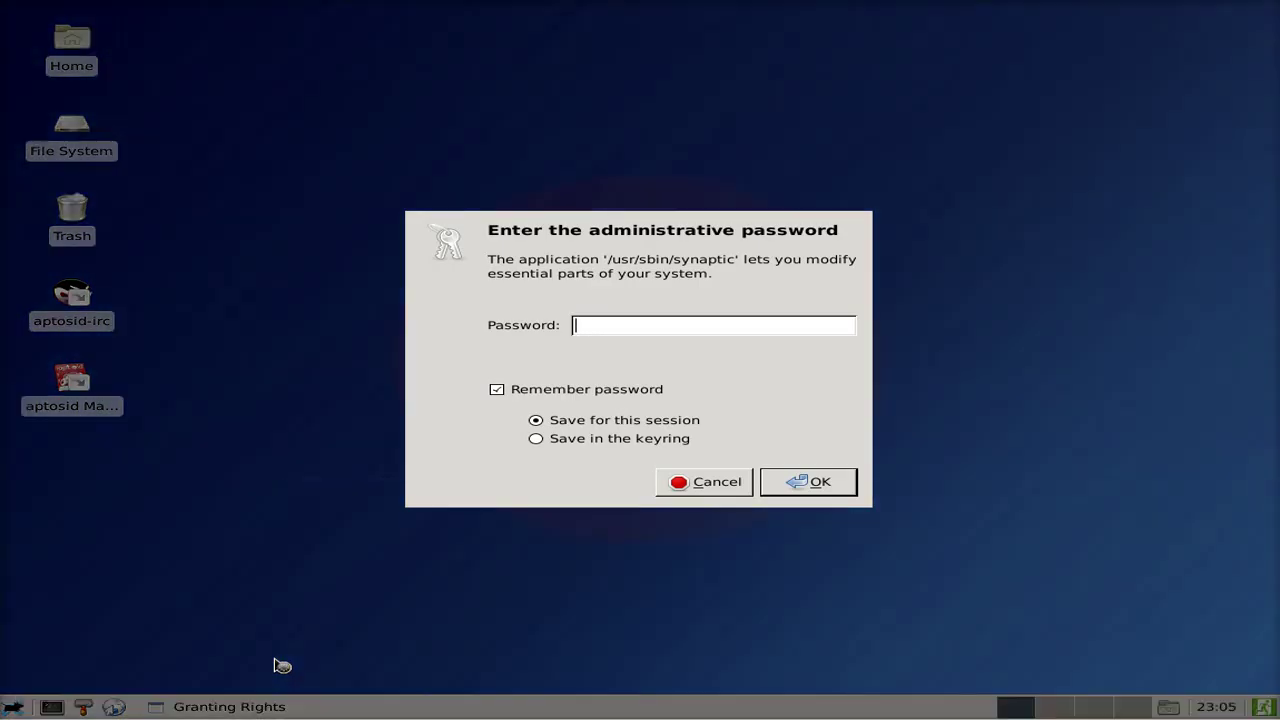
pyautogui.write('**********')
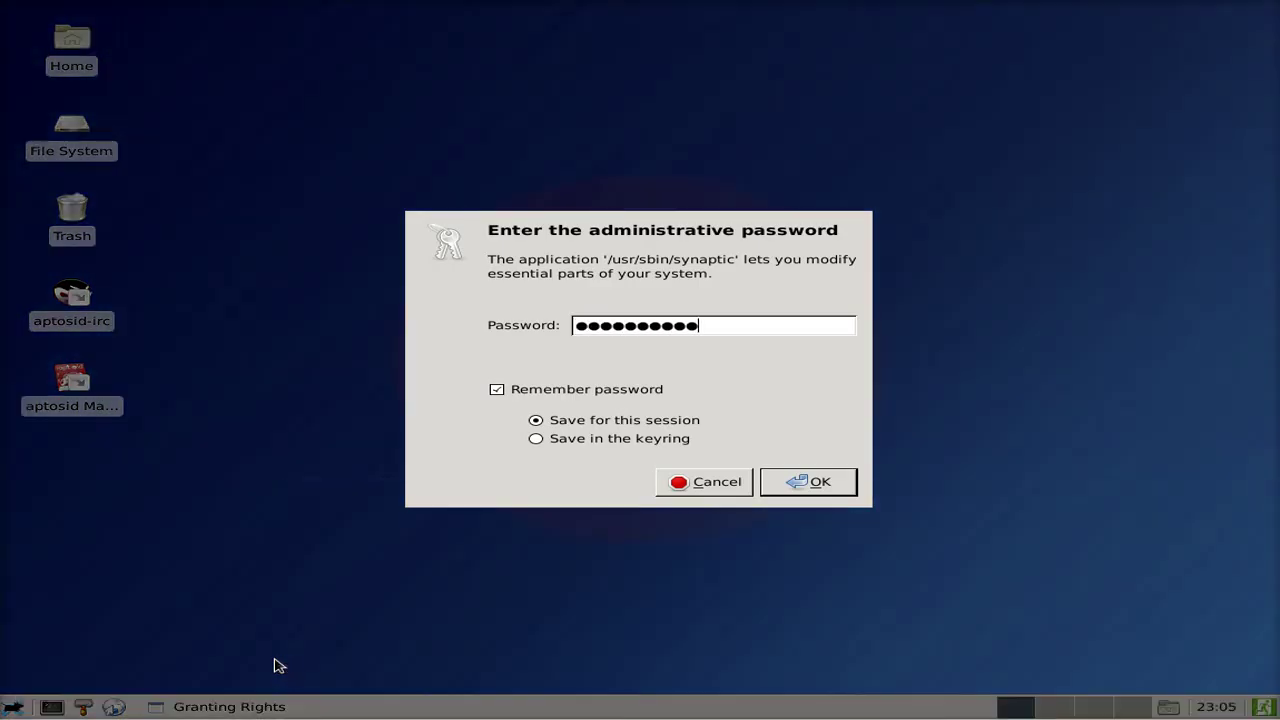
pyautogui.press('Return')
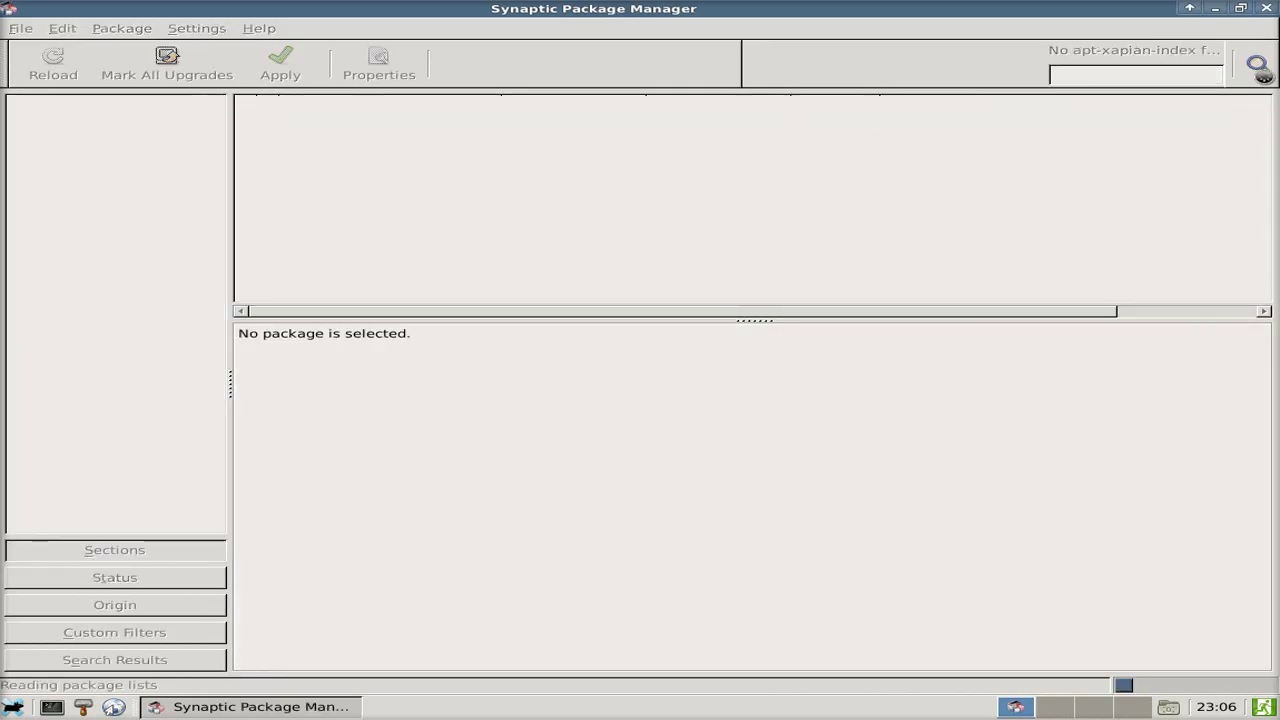
# Search package names and descriptions for ralink, and close the package manager
pyautogui.hotkey('ctrl', 'f')
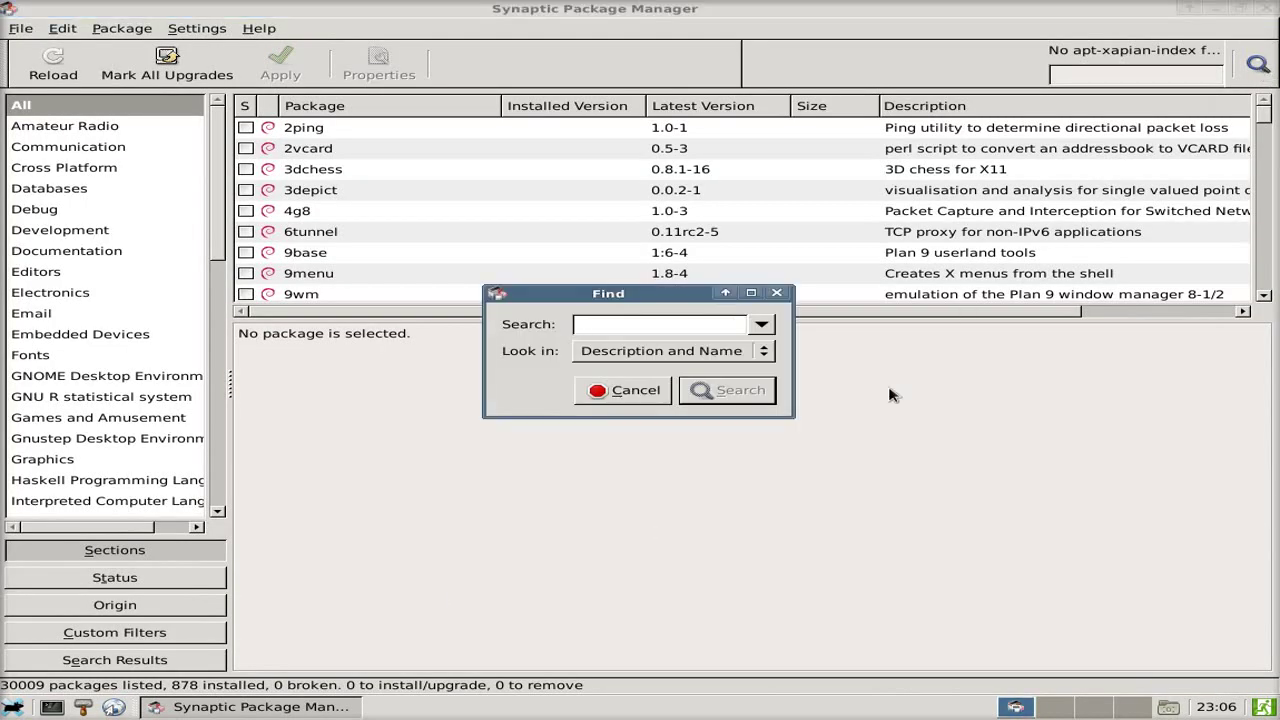
pyautogui.write('r')
pyautogui.press('Return')
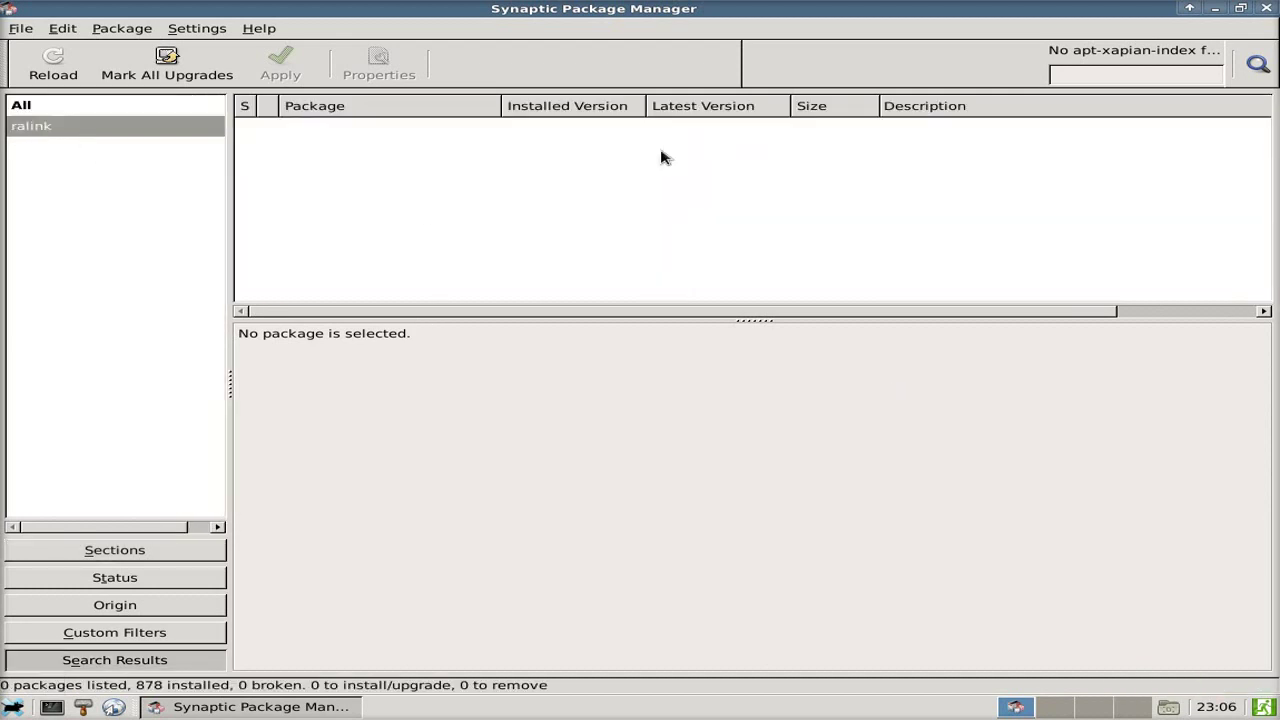
pyautogui.click(1266, 9)
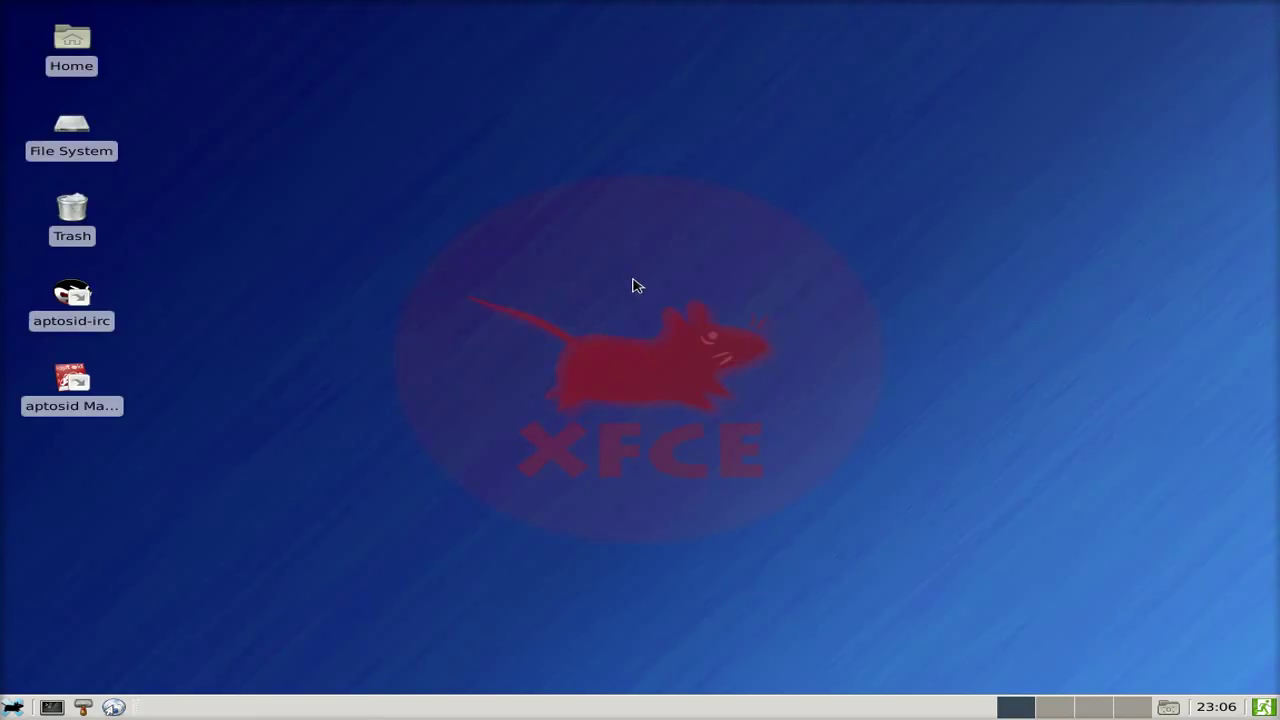
pyautogui.rightClick(563, 172)
pyautogui.moveTo(633, 372)
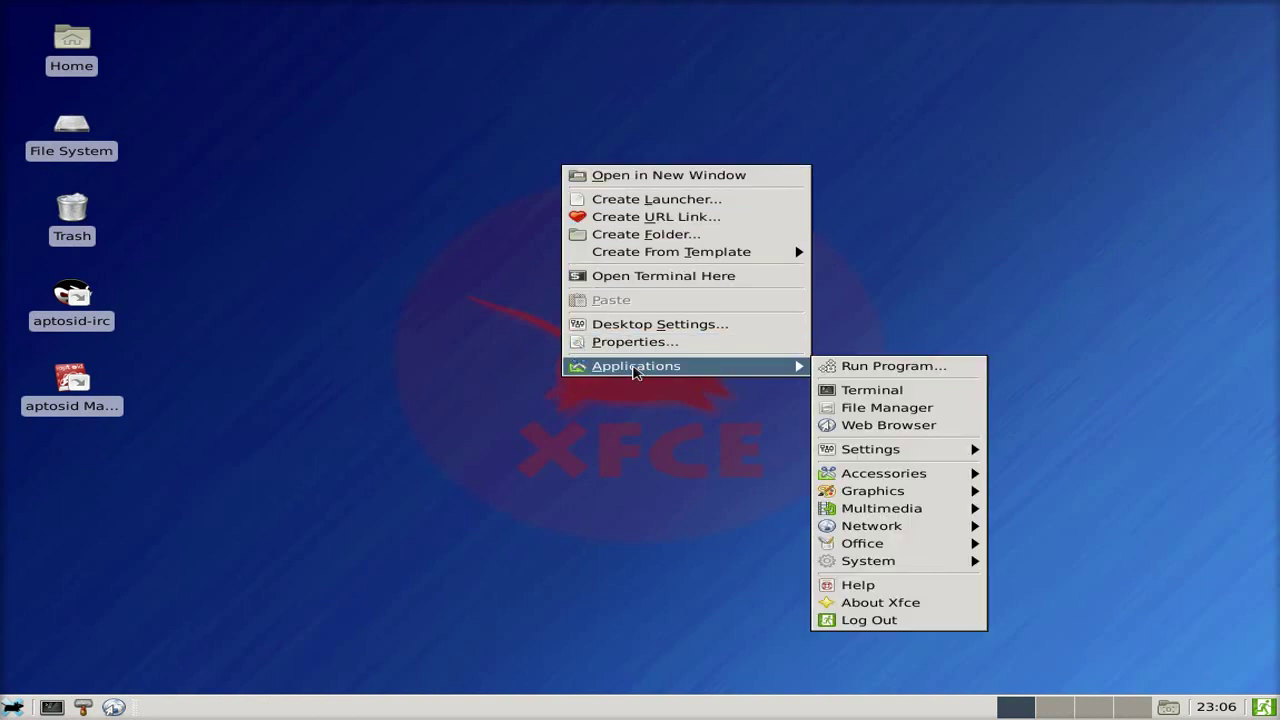
pyautogui.moveTo(910, 561)
pyautogui.click(571, 483)
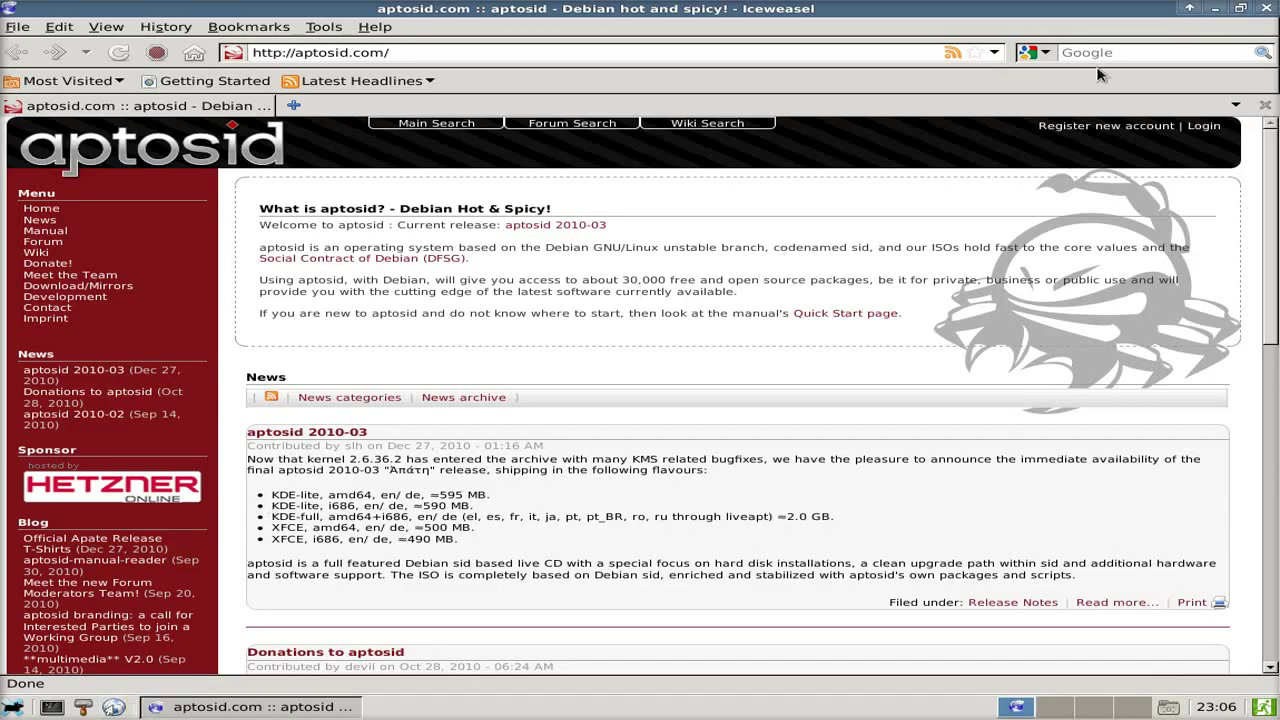
# Search the web for youtube from the browser and open the YouTube home page from the results
pyautogui.click(1105, 52)
pyautogui.write('youtube')
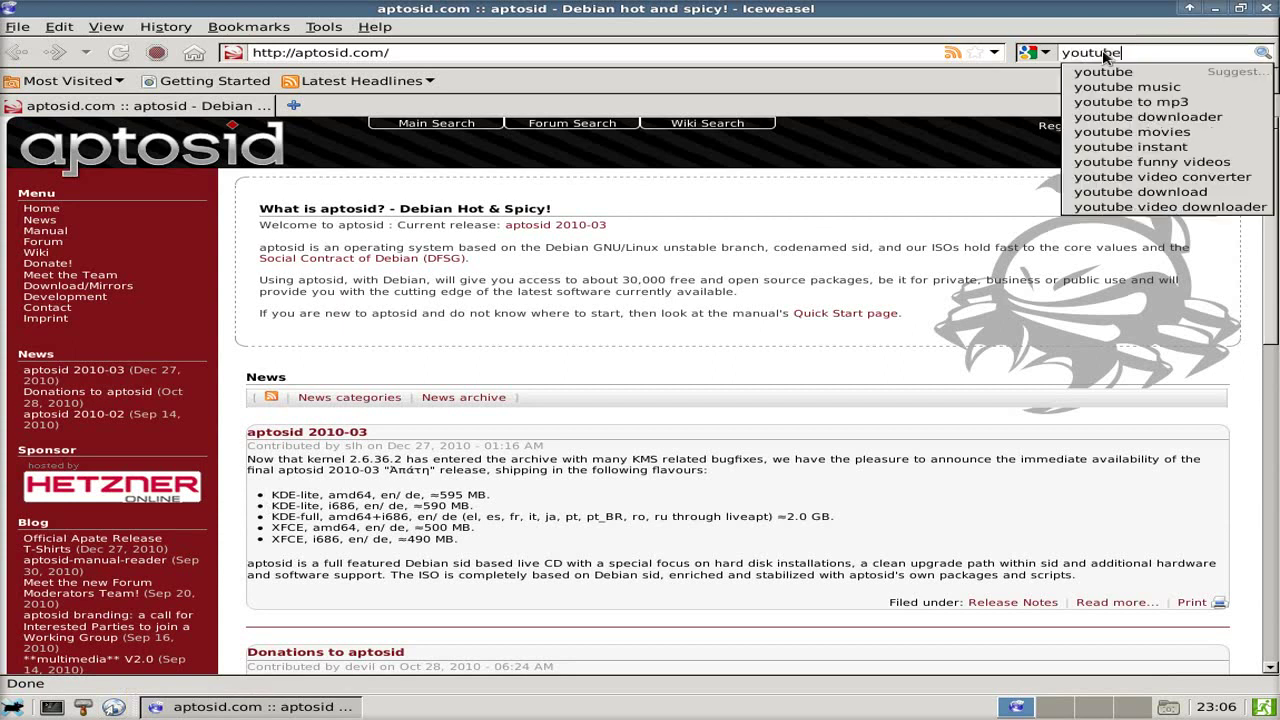
pyautogui.press('Return')
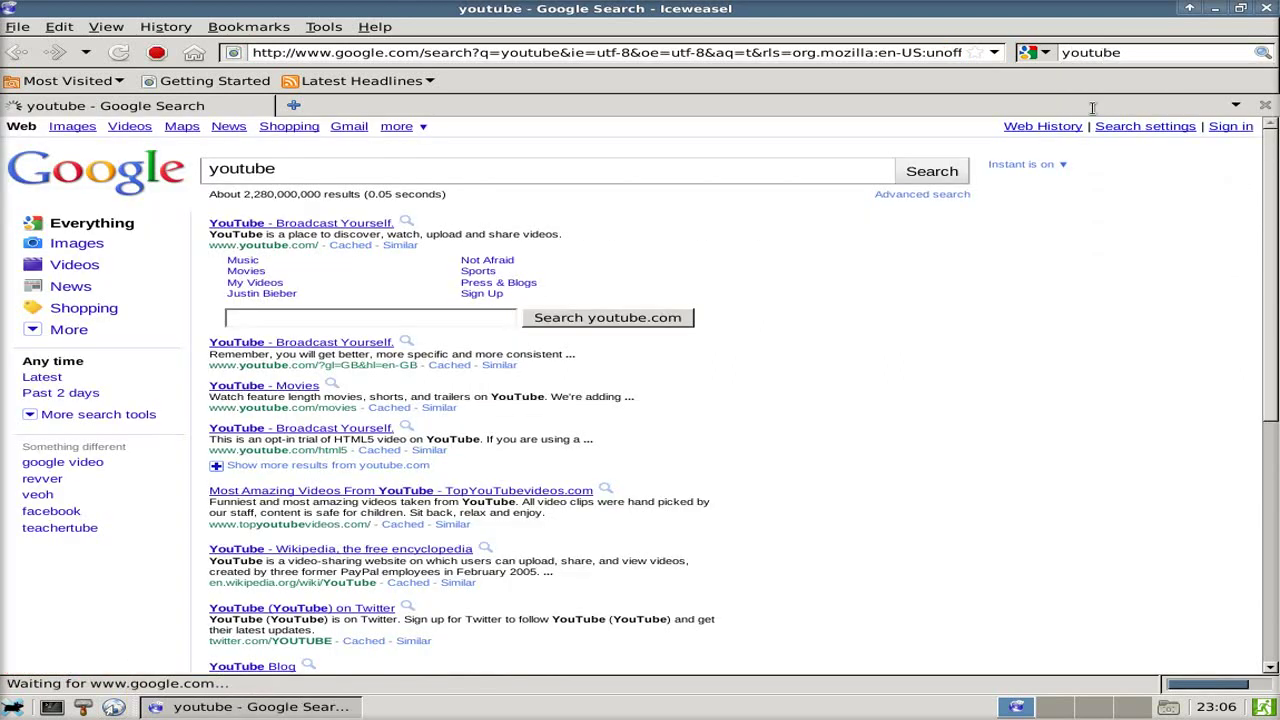
pyautogui.click(285, 225)
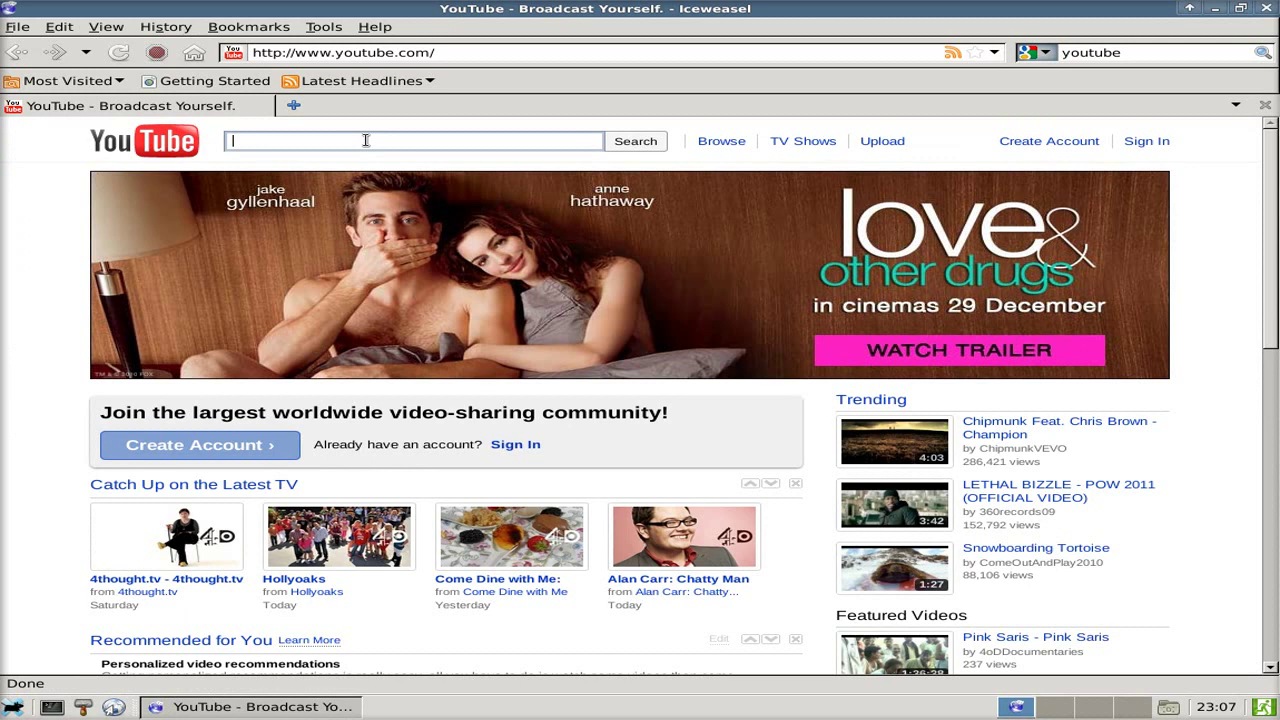
# Search YouTube for sneekylinux and open the video Linux Mint 10....More Polo Mint This Time
pyautogui.write('sneekyli')
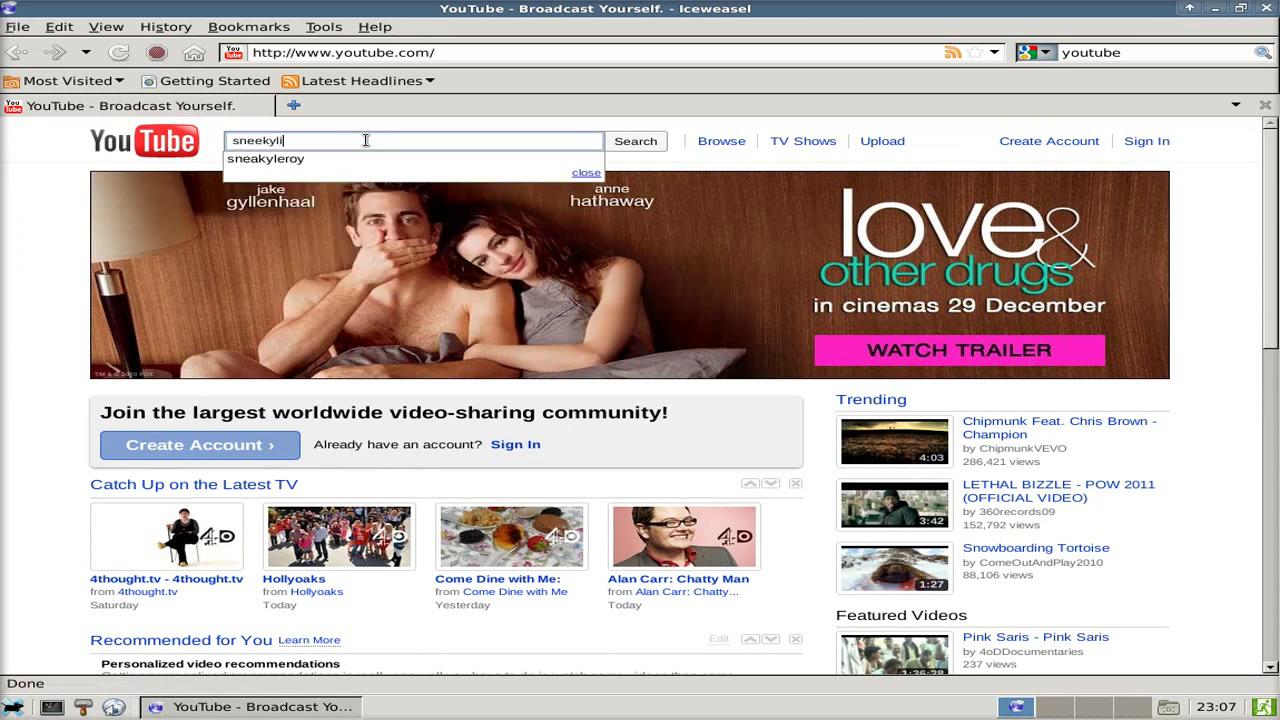
pyautogui.write('nux')
pyautogui.press('Return')
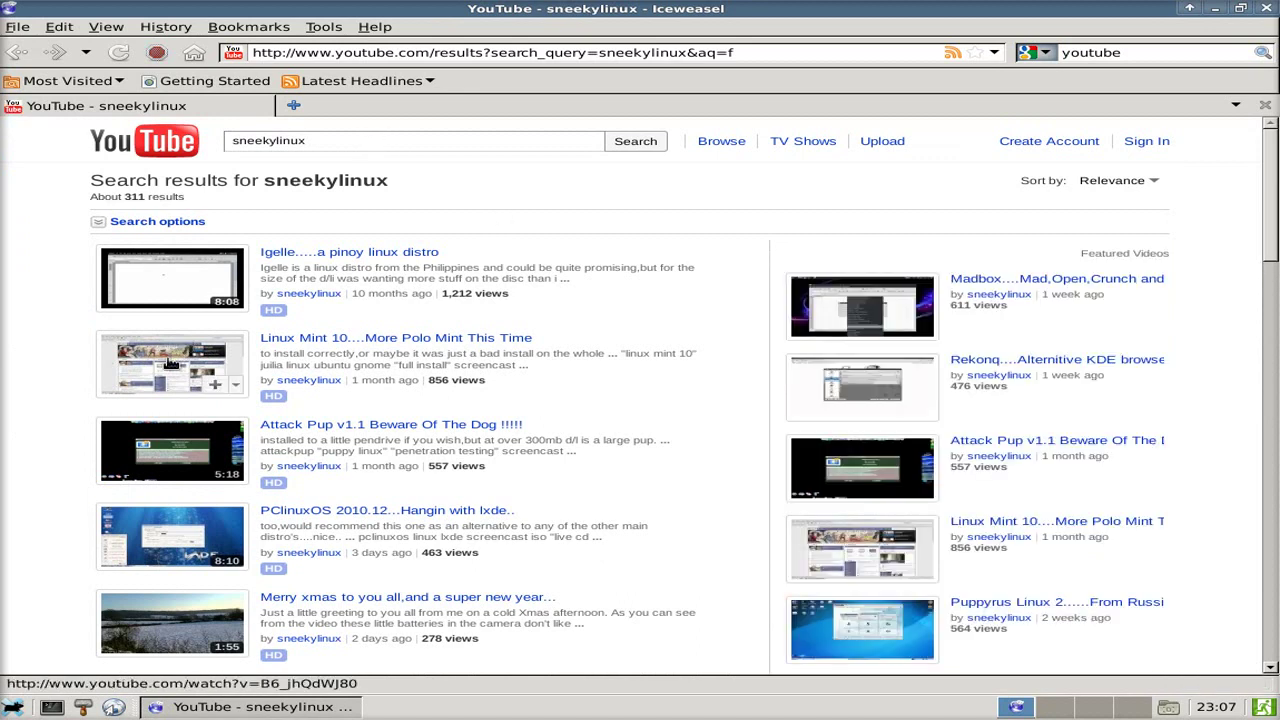
pyautogui.click(171, 363)
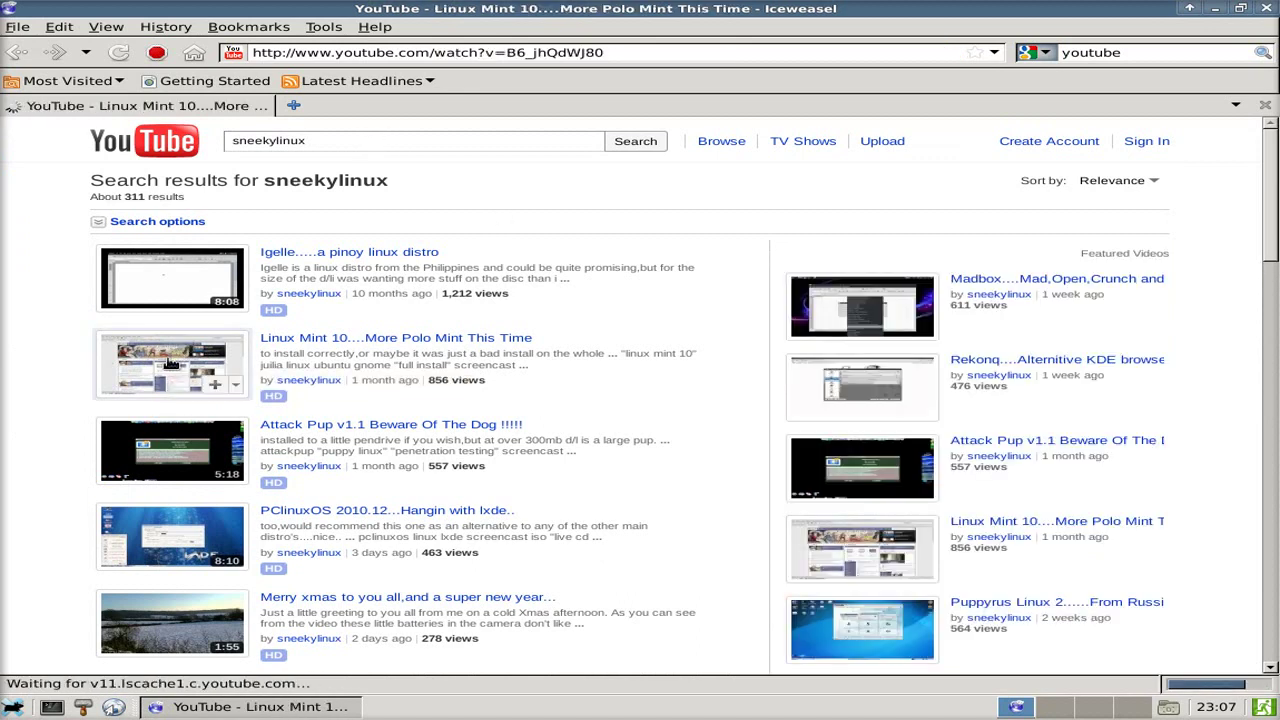
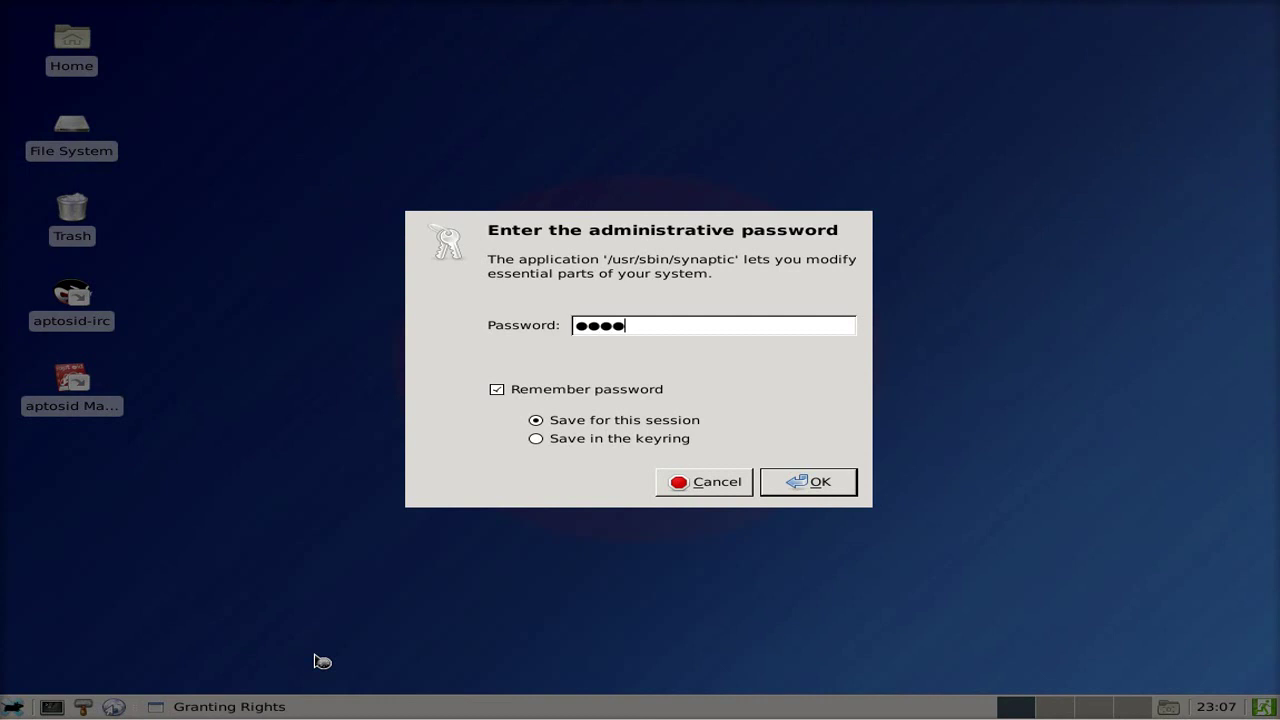
# Authorise Synaptic Package Manager with the administrative password and search package descriptions and names for flash
pyautogui.press('Return')
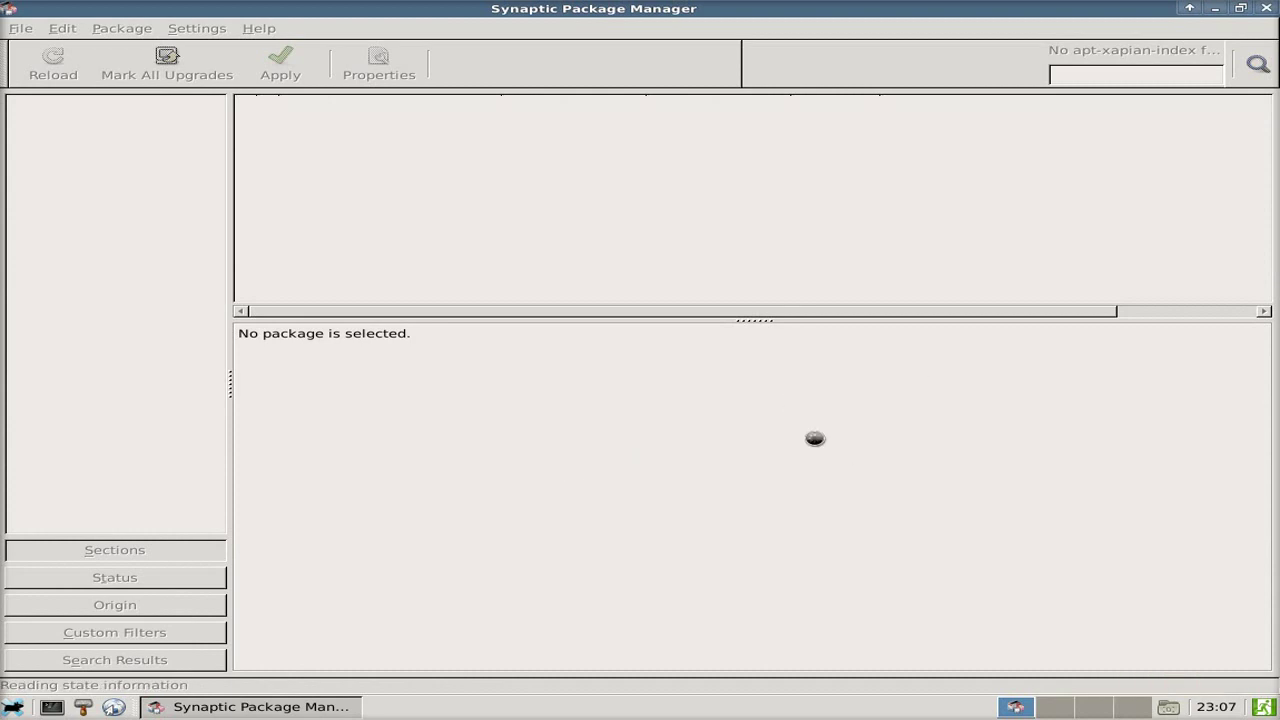
pyautogui.click(1258, 65)
pyautogui.write('flash')
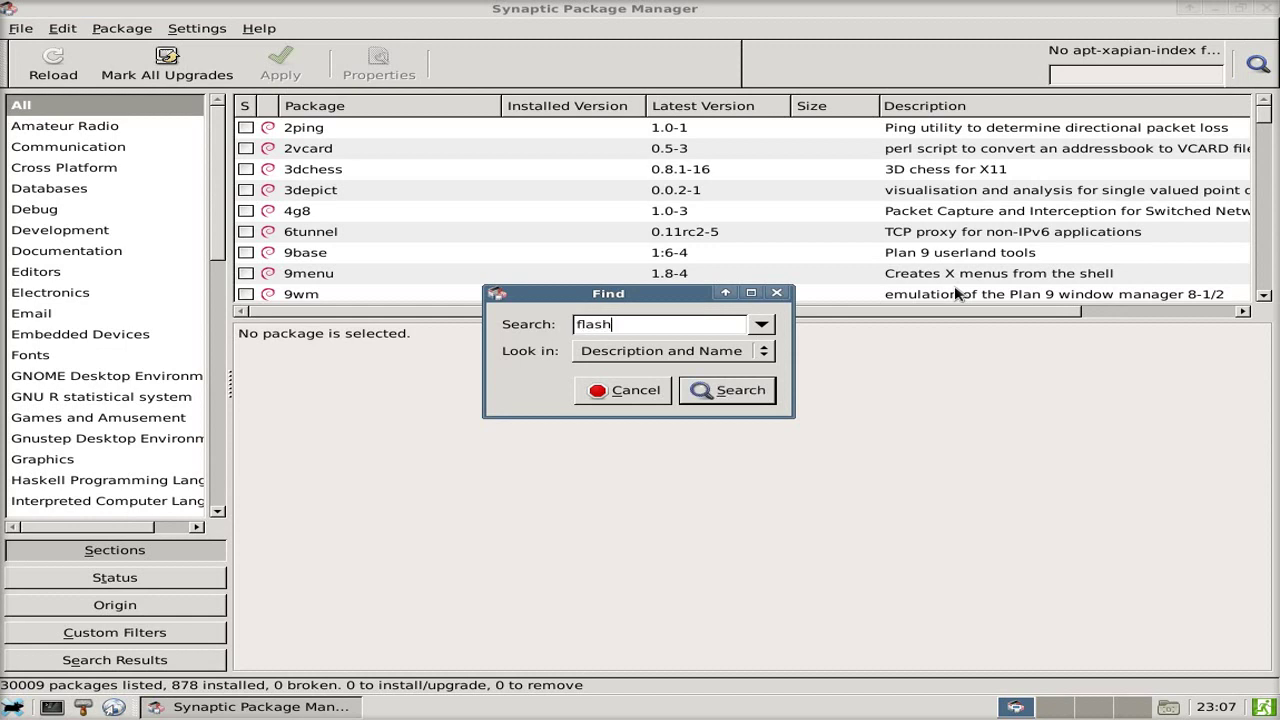
pyautogui.press('Return')
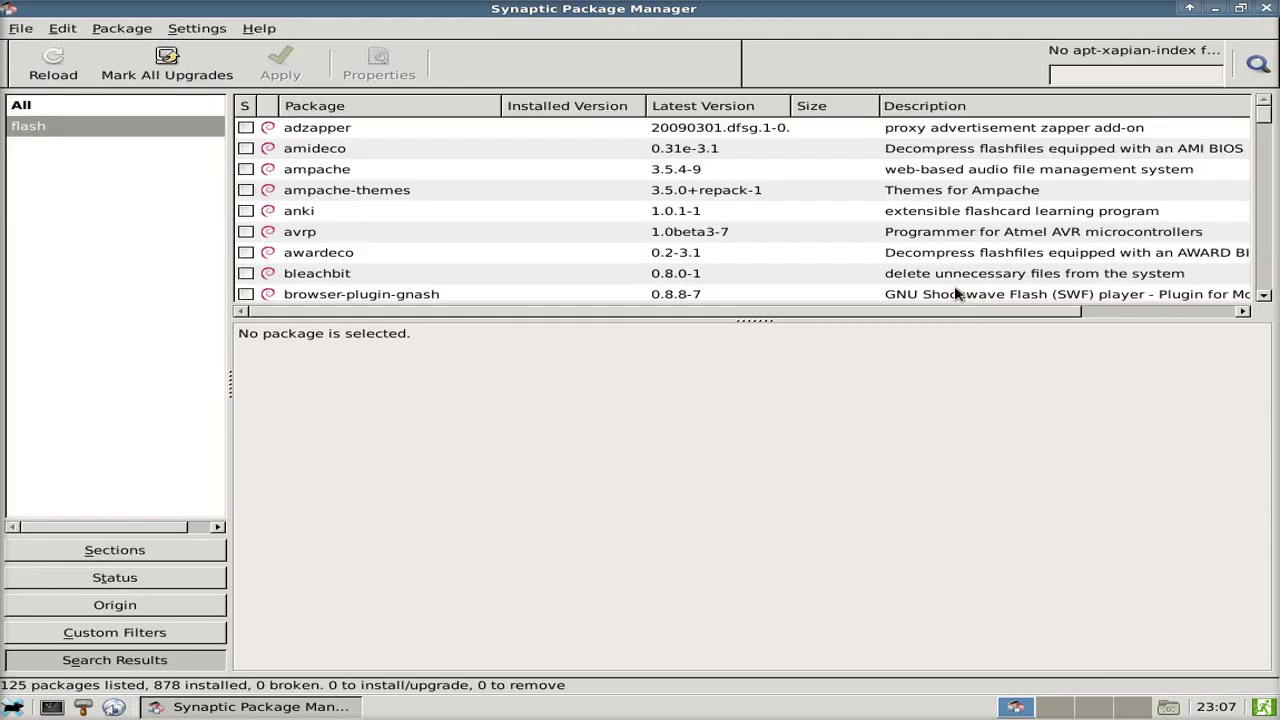
# Select browser-plugin-gnash among the flash results and read through its package description
pyautogui.scroll(-1, 612, 207)
pyautogui.scroll(-2, 612, 207)
pyautogui.click(411, 206)
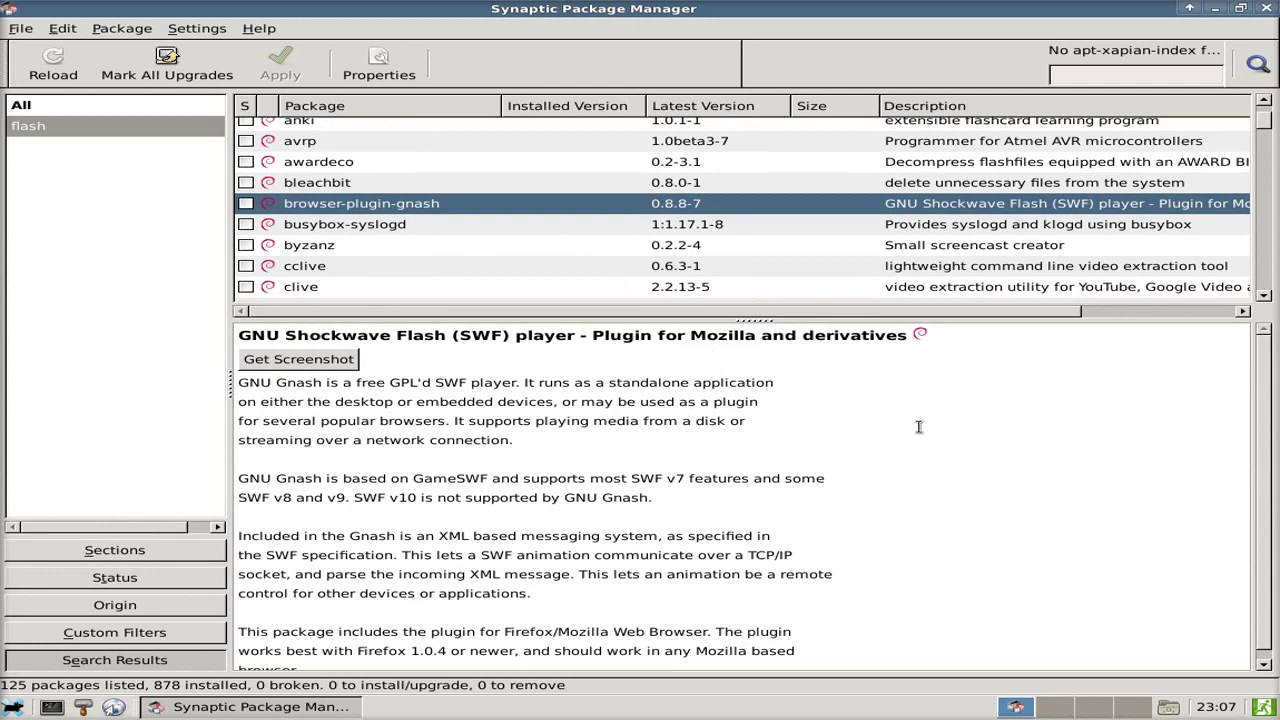
pyautogui.scroll(-1, 919, 427)
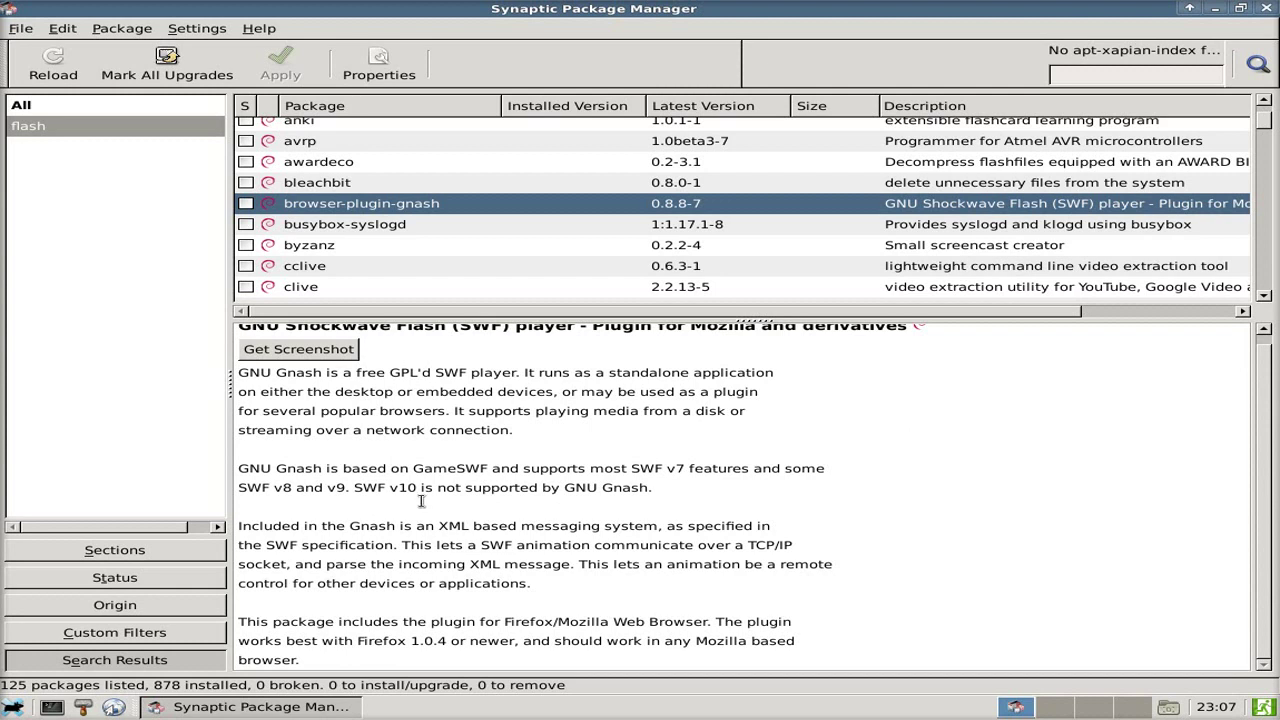
# Look through the flash search results for other Flash player packages and return to browser-plugin-gnash
pyautogui.scroll(-4, 558, 206)
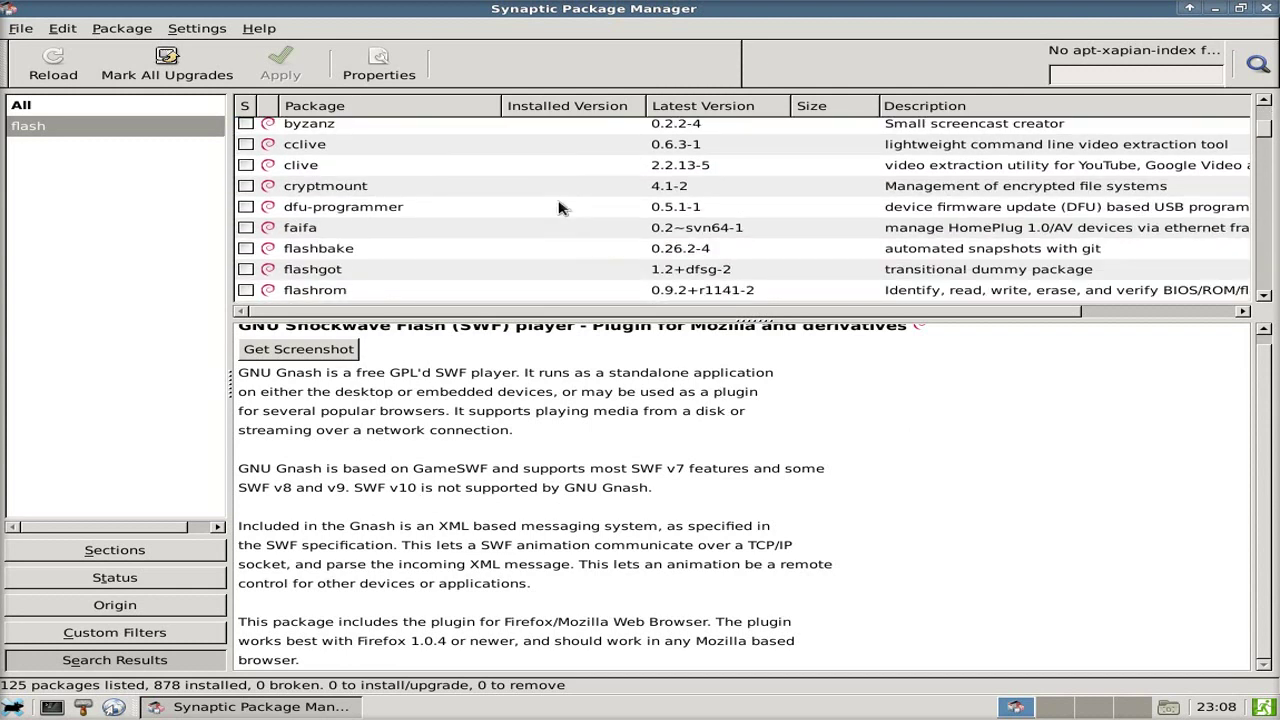
pyautogui.scroll(-4, 558, 206)
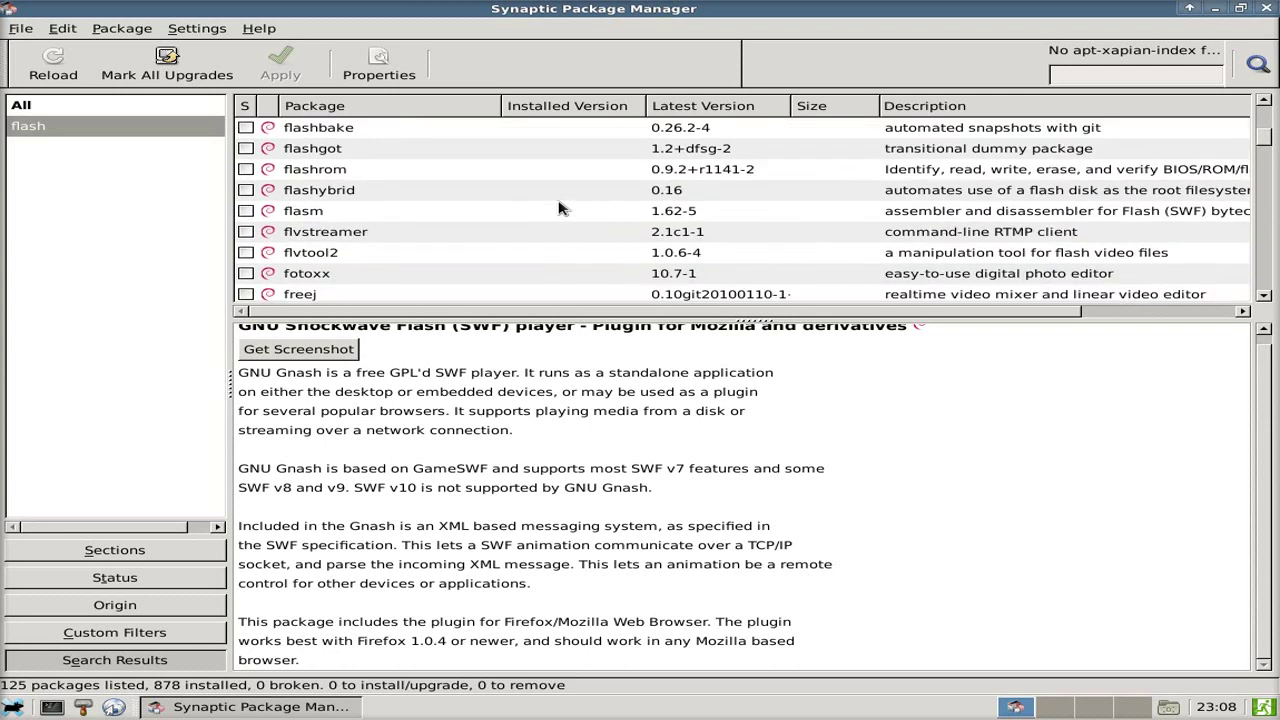
pyautogui.scroll(-2, 558, 206)
pyautogui.scroll(-4, 558, 206)
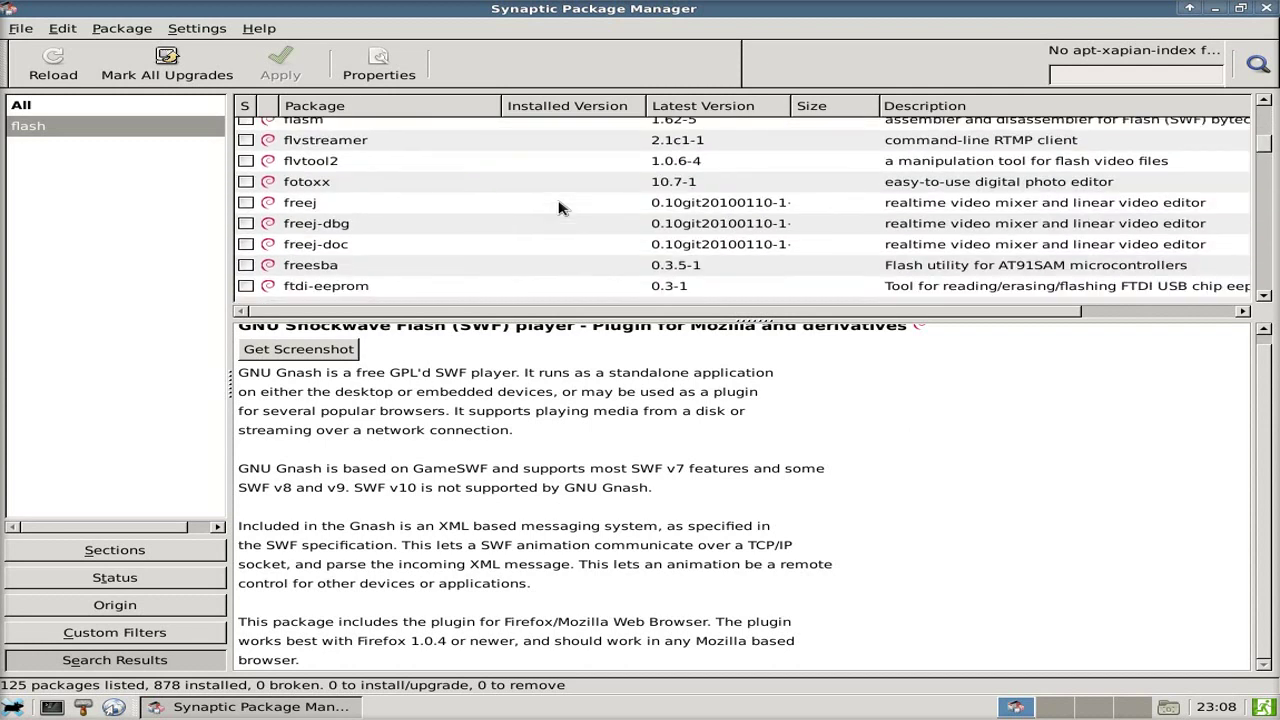
pyautogui.scroll(-3, 558, 206)
pyautogui.scroll(-4, 558, 206)
pyautogui.scroll(-7, 558, 208)
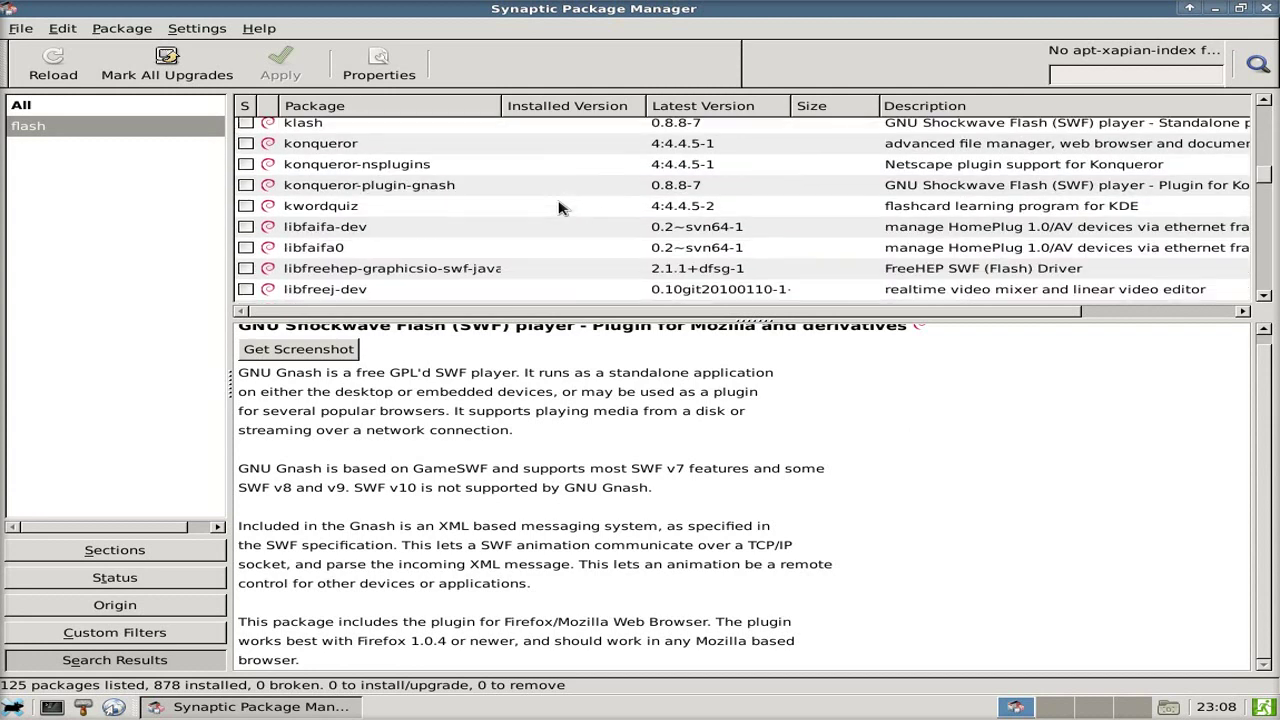
pyautogui.scroll(-12, 558, 208)
pyautogui.scroll(-6, 558, 208)
pyautogui.scroll(13, 558, 208)
pyautogui.scroll(10, 558, 208)
pyautogui.scroll(4, 558, 208)
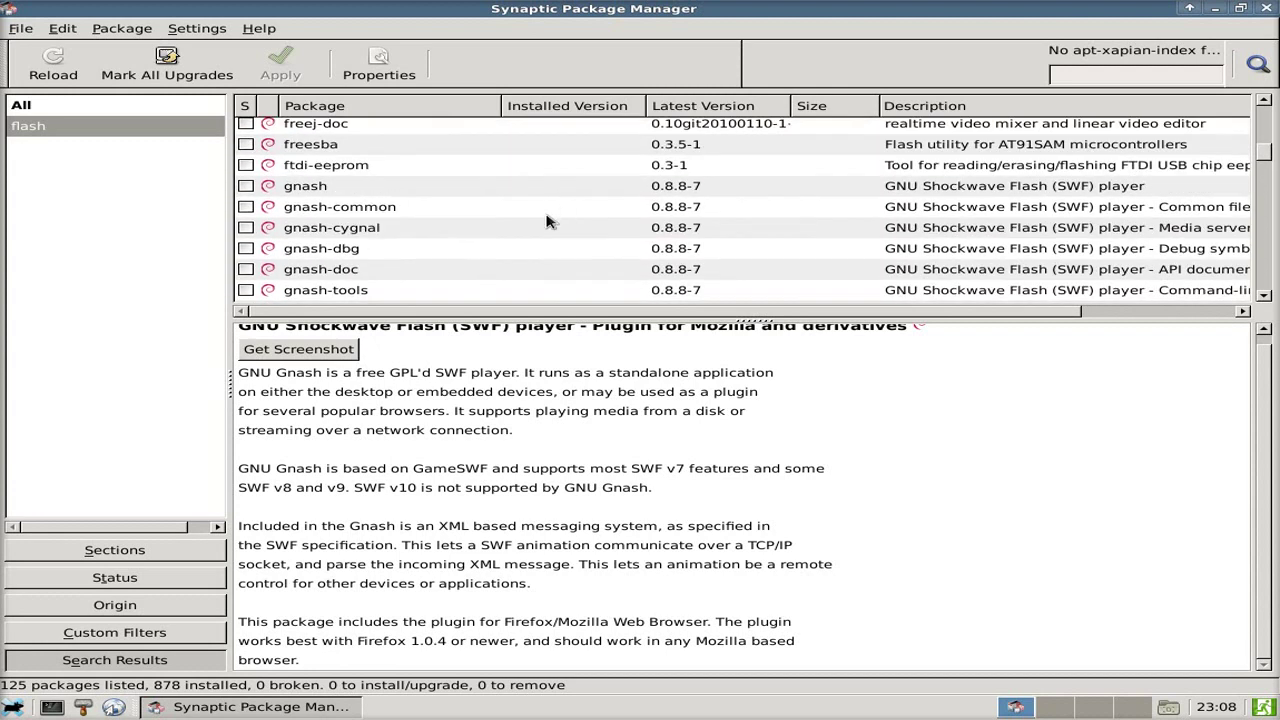
pyautogui.scroll(7, 546, 220)
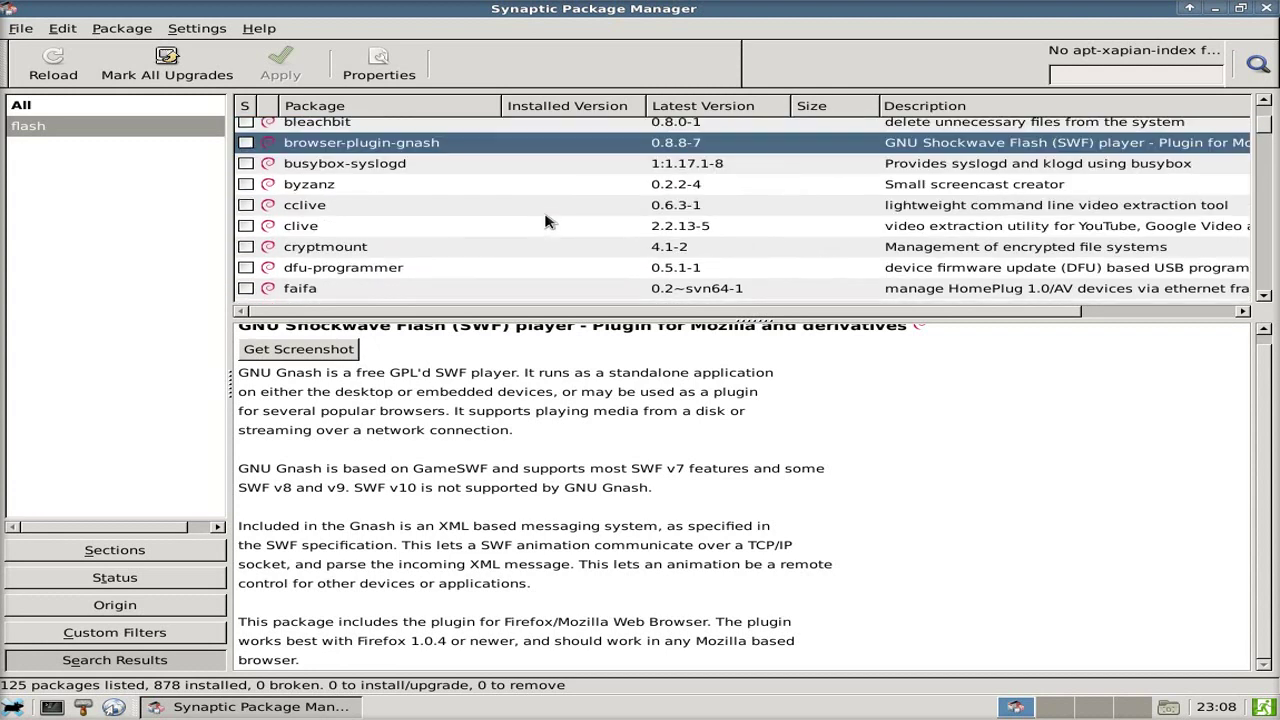
pyautogui.scroll(1, 546, 220)
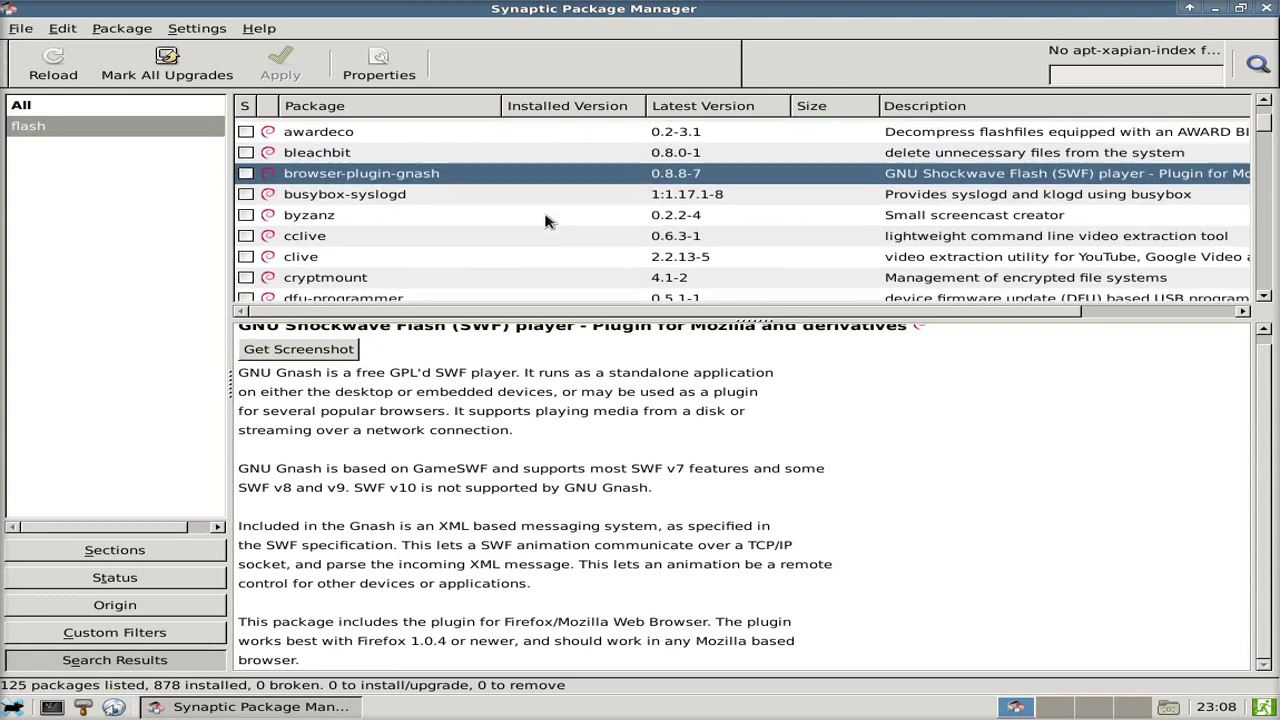
# Mark browser-plugin-gnash for installation with its required dependencies, apply the changes, and dismiss the completion dialog
pyautogui.click(246, 174)
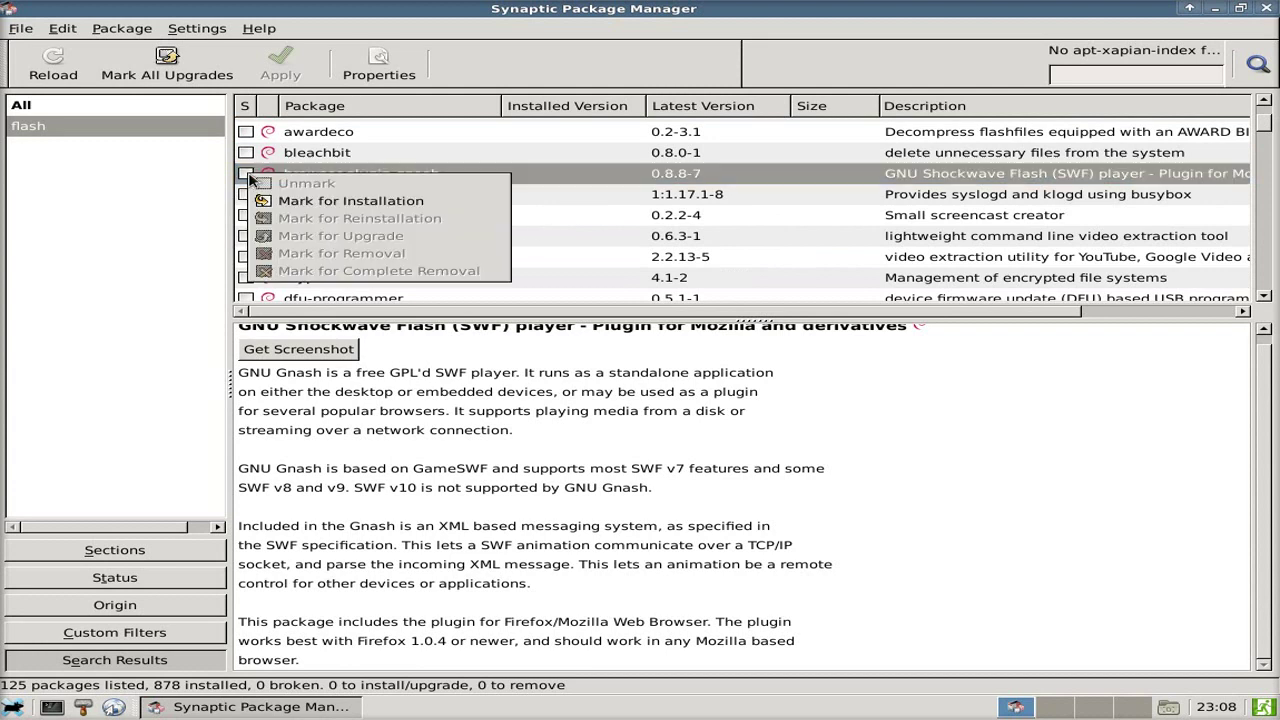
pyautogui.click(305, 196)
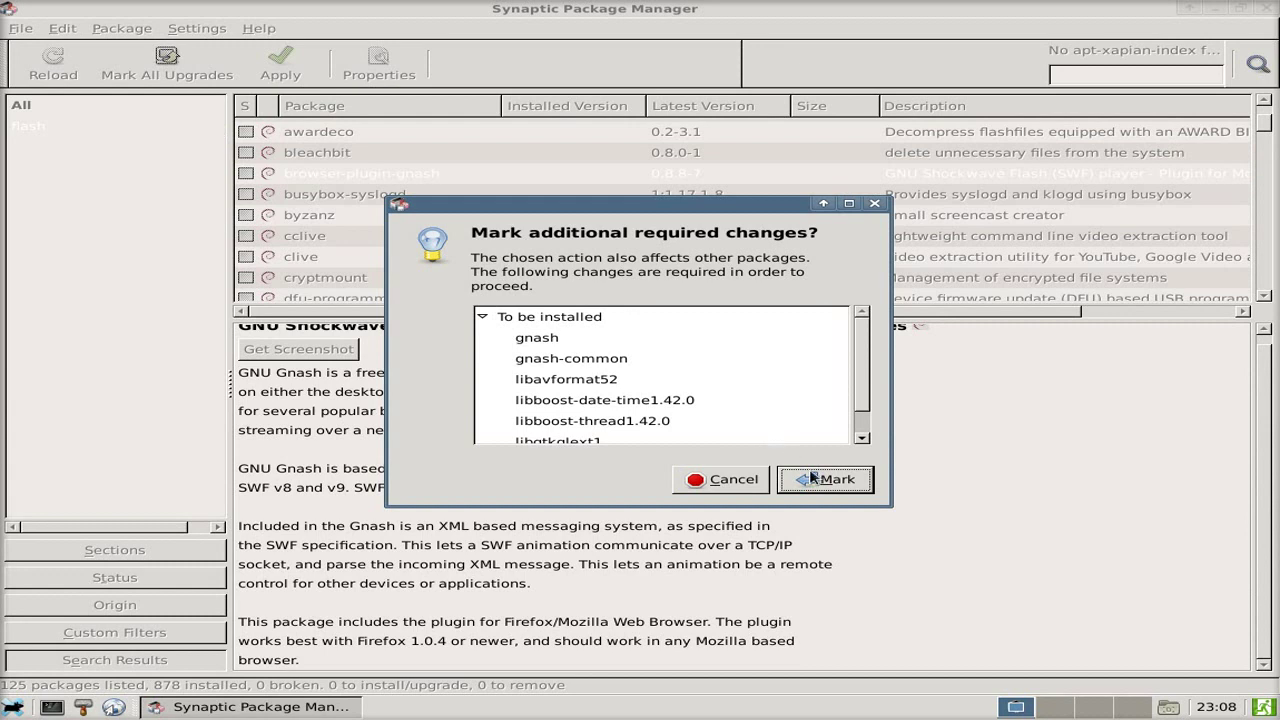
pyautogui.click(822, 481)
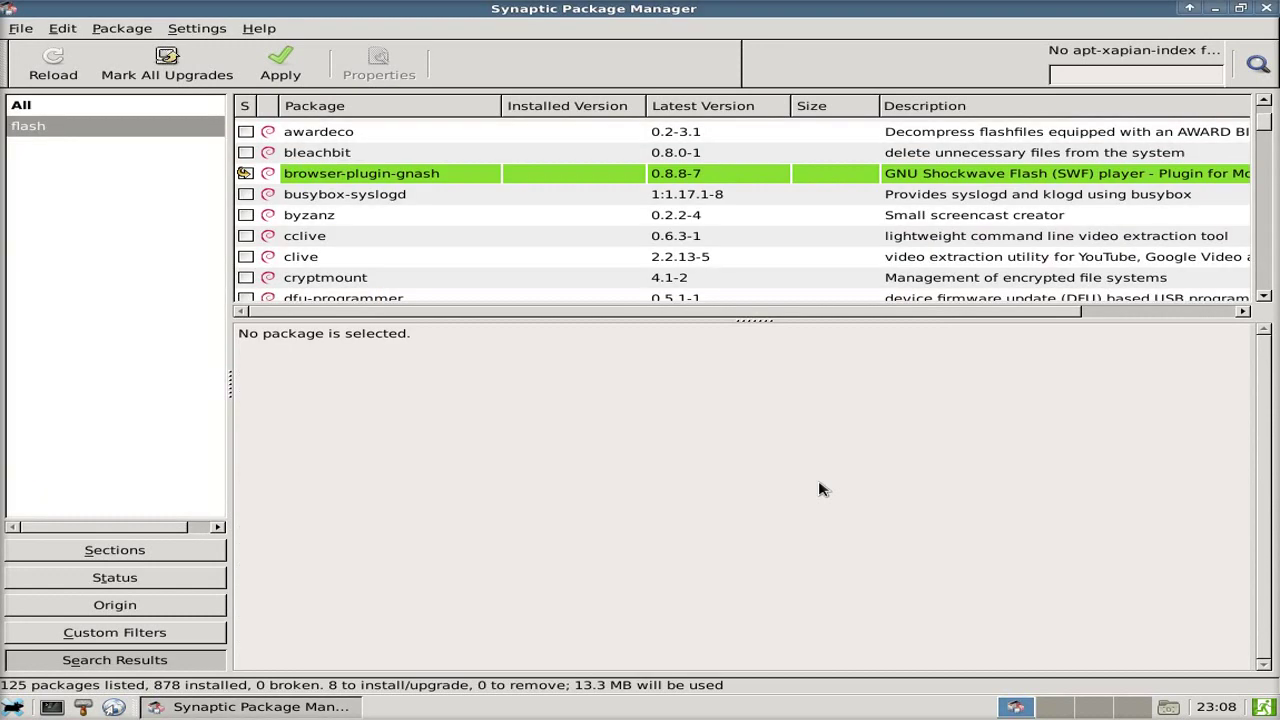
pyautogui.click(283, 72)
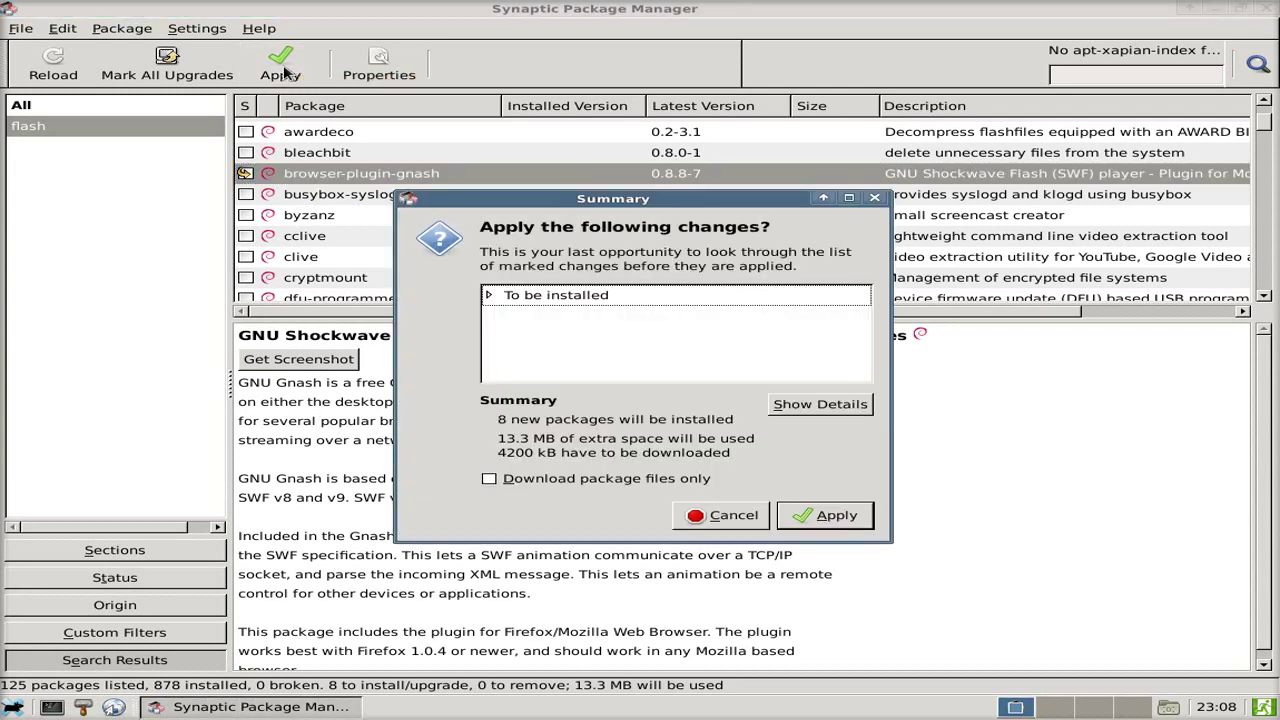
pyautogui.click(825, 515)
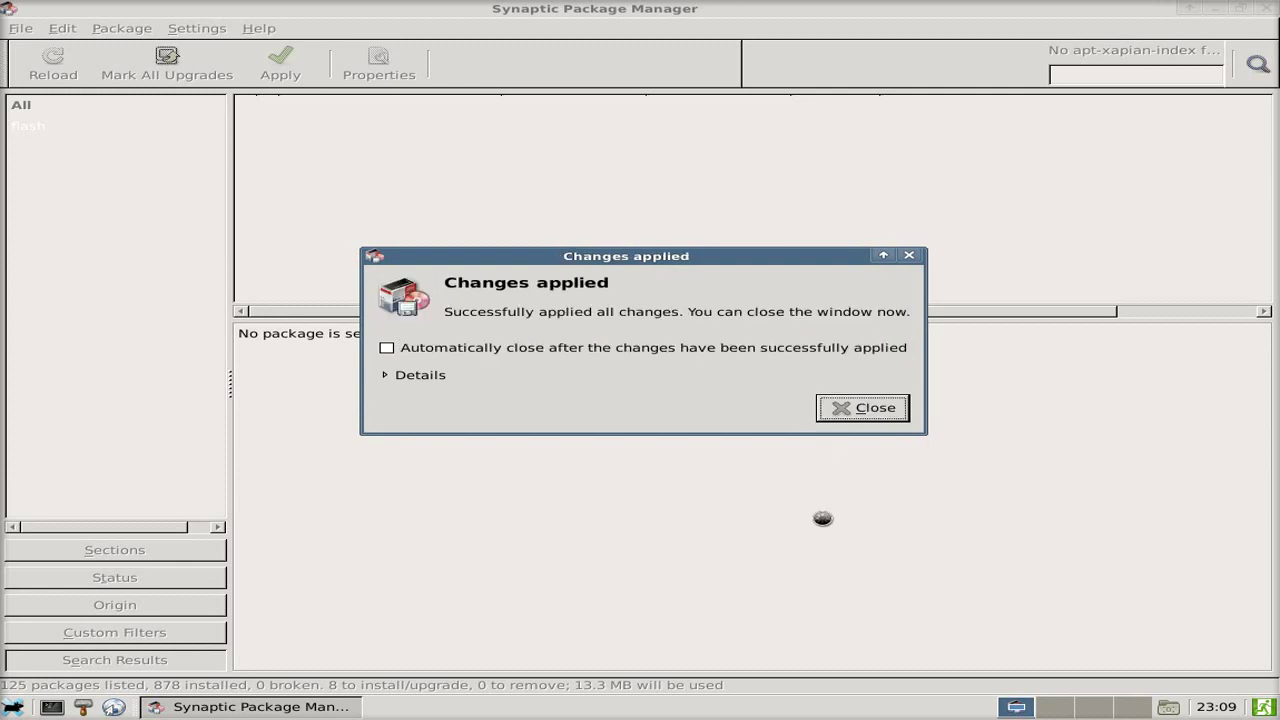
pyautogui.click(860, 410)
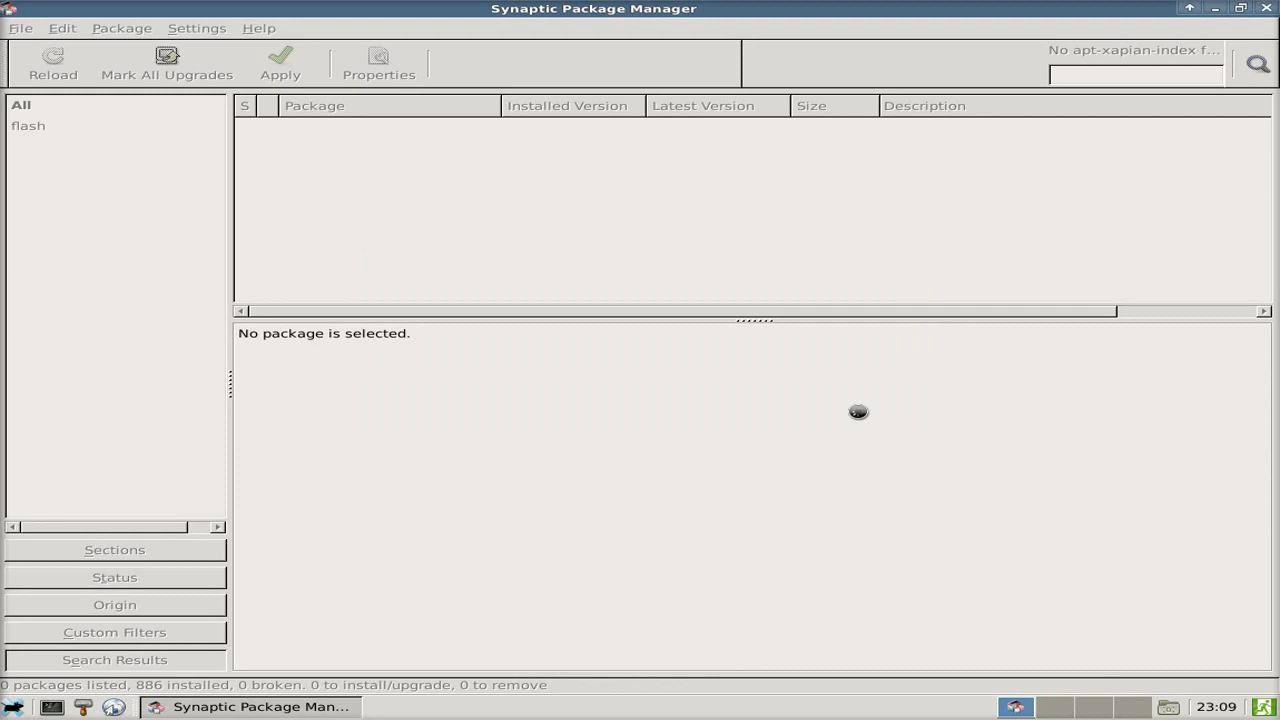
# Check the installed gnash packages and the gnash-tools description in the flash results, and close the package manager
pyautogui.scroll(-3, 654, 246)
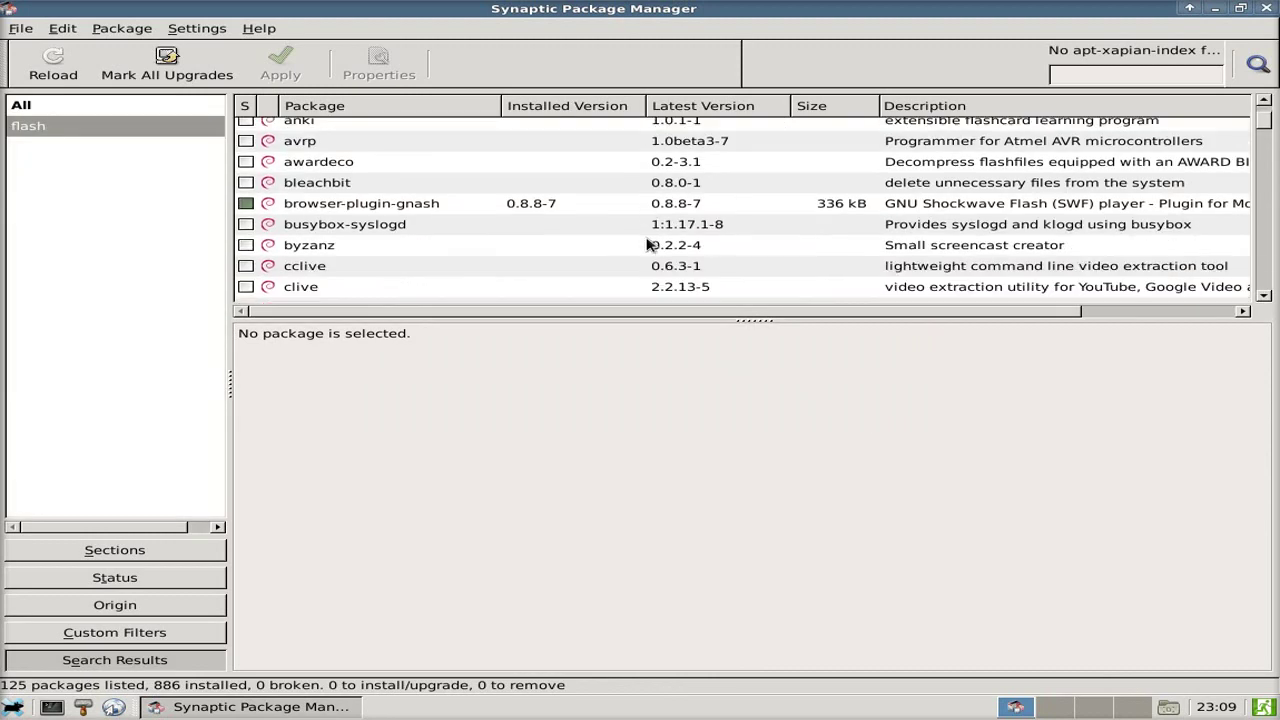
pyautogui.scroll(-6, 528, 250)
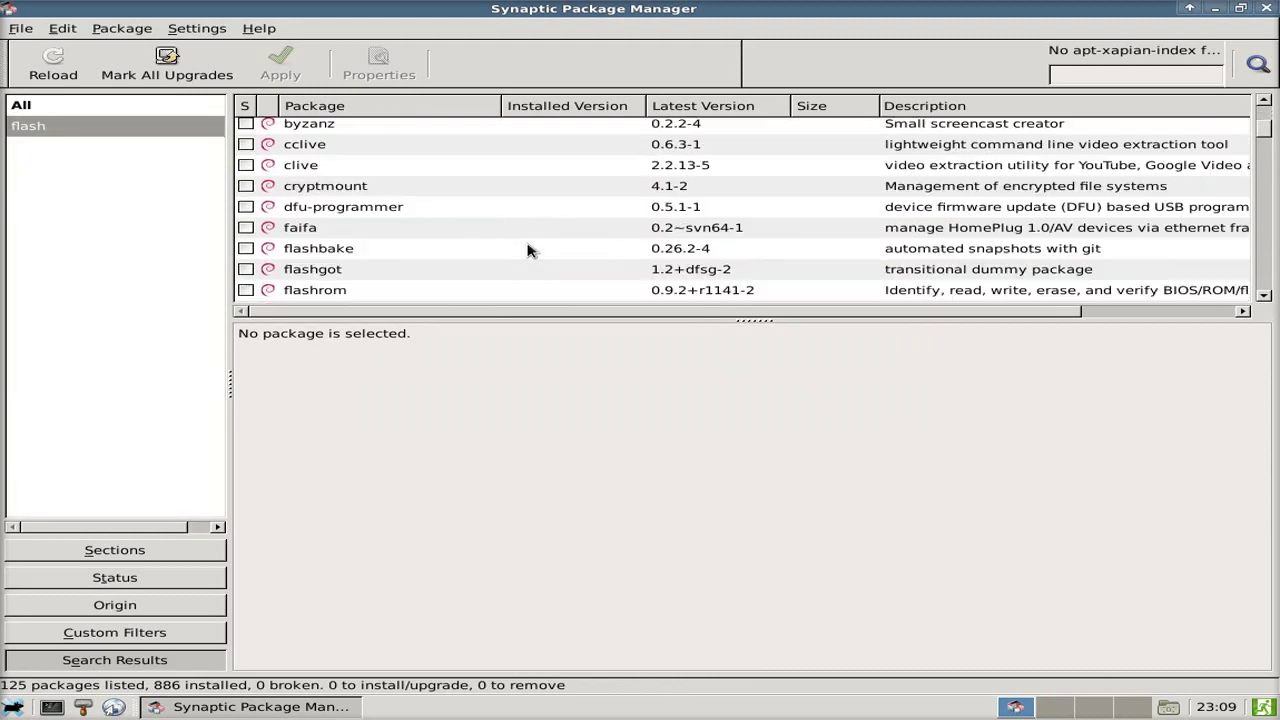
pyautogui.scroll(-8, 528, 250)
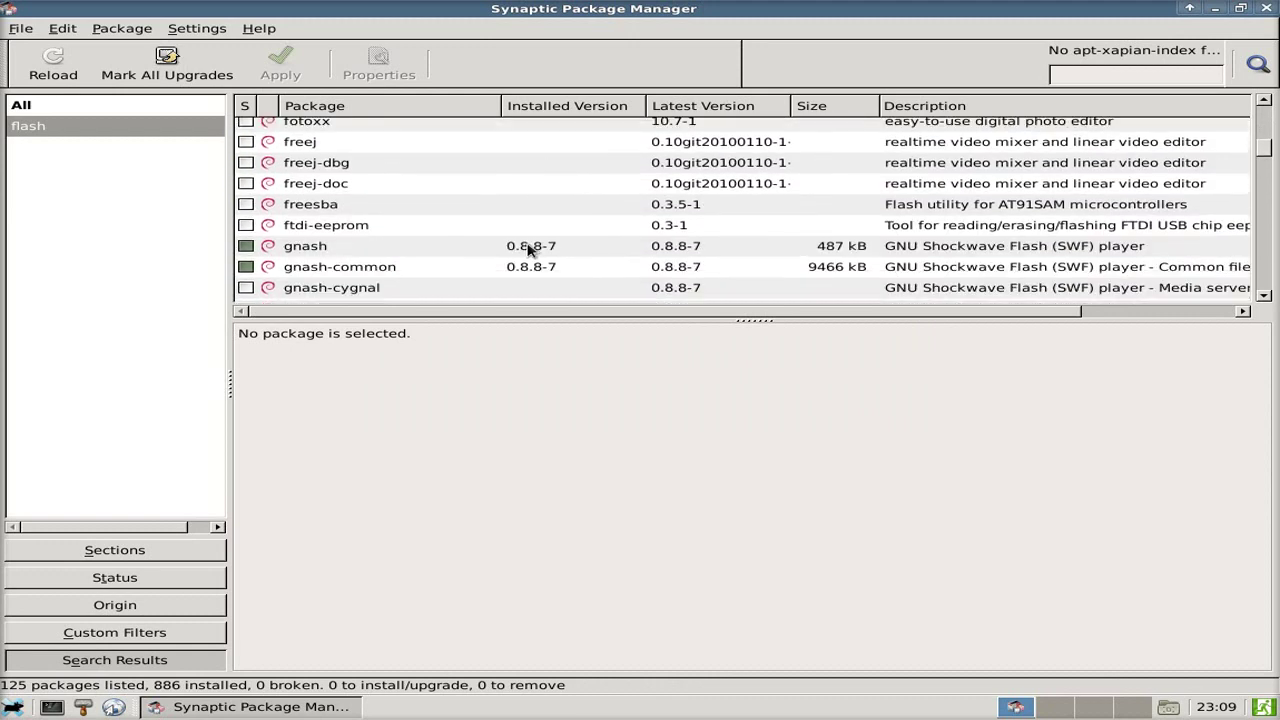
pyautogui.scroll(1, 528, 250)
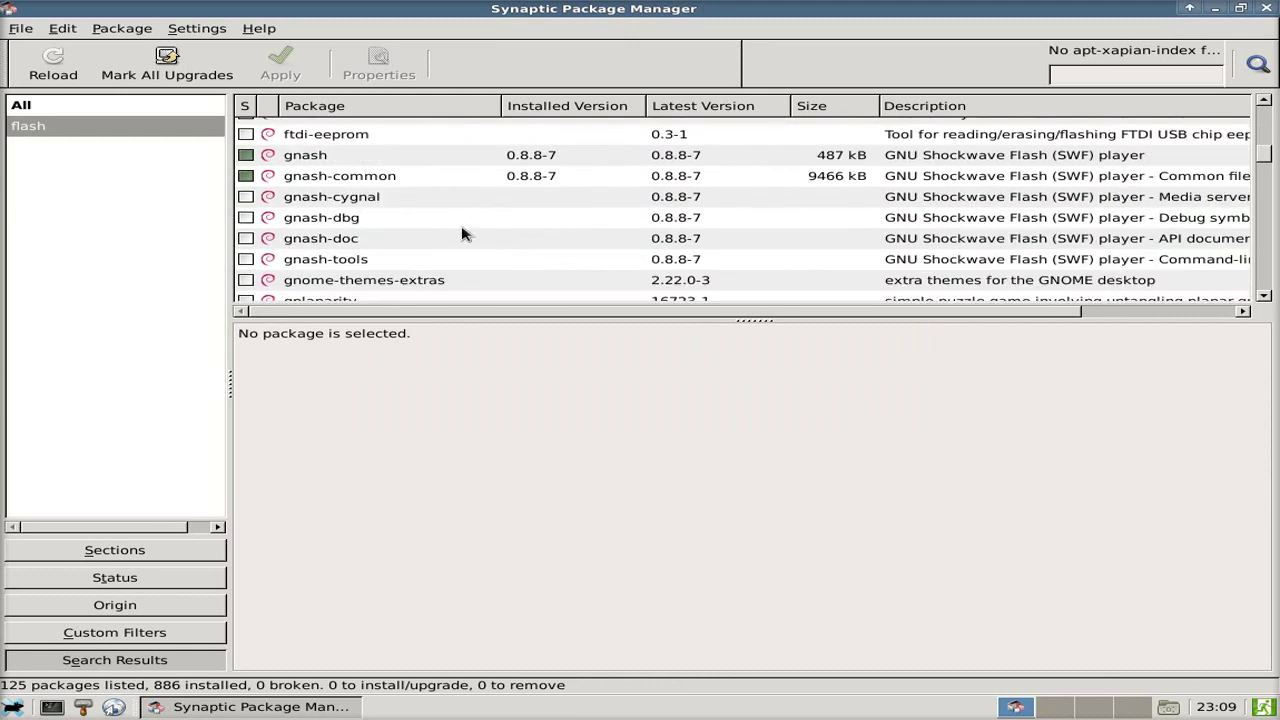
pyautogui.click(540, 263)
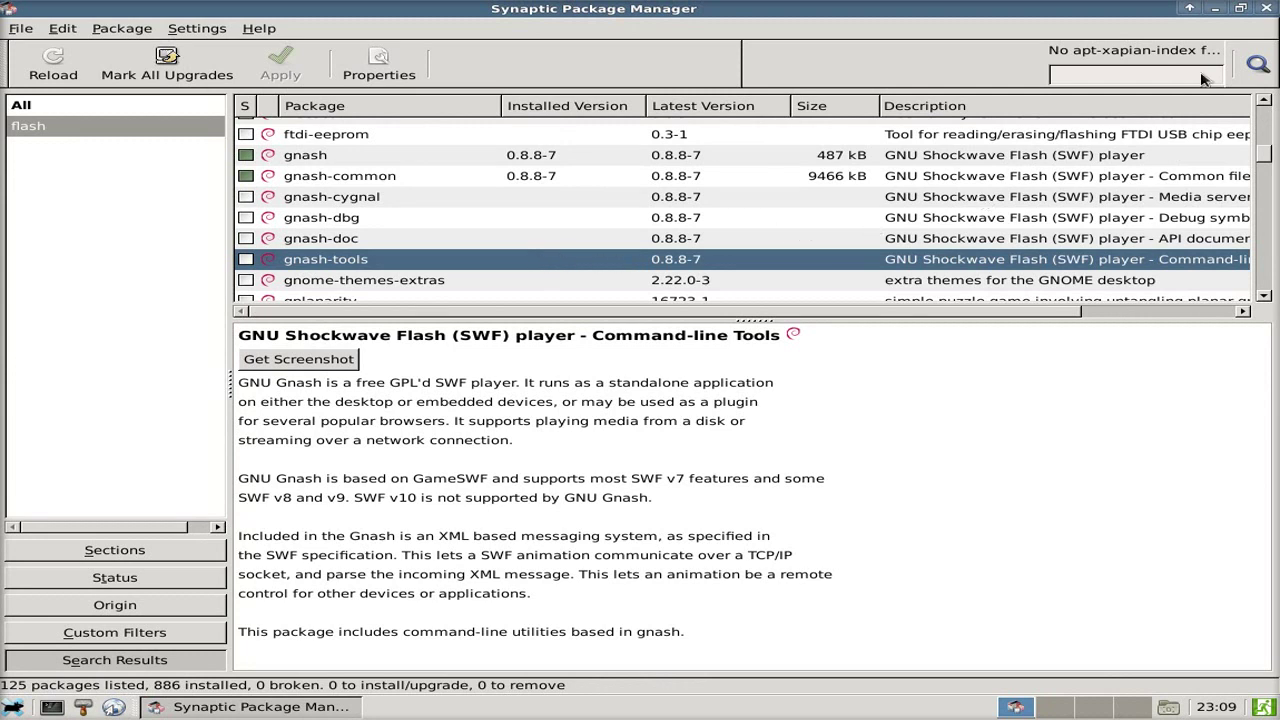
pyautogui.click(1266, 10)
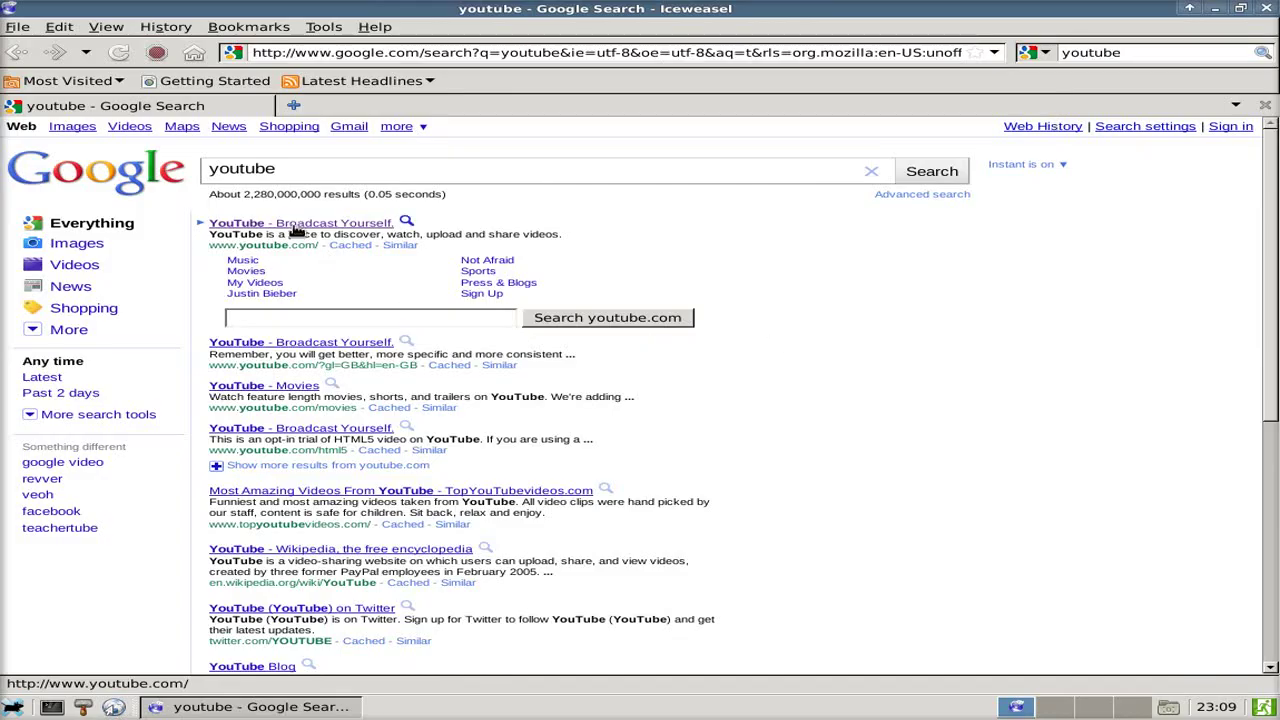
# Open the YouTube home page from the browser's web search results and search the site for sneekylinux
pyautogui.click(298, 231)
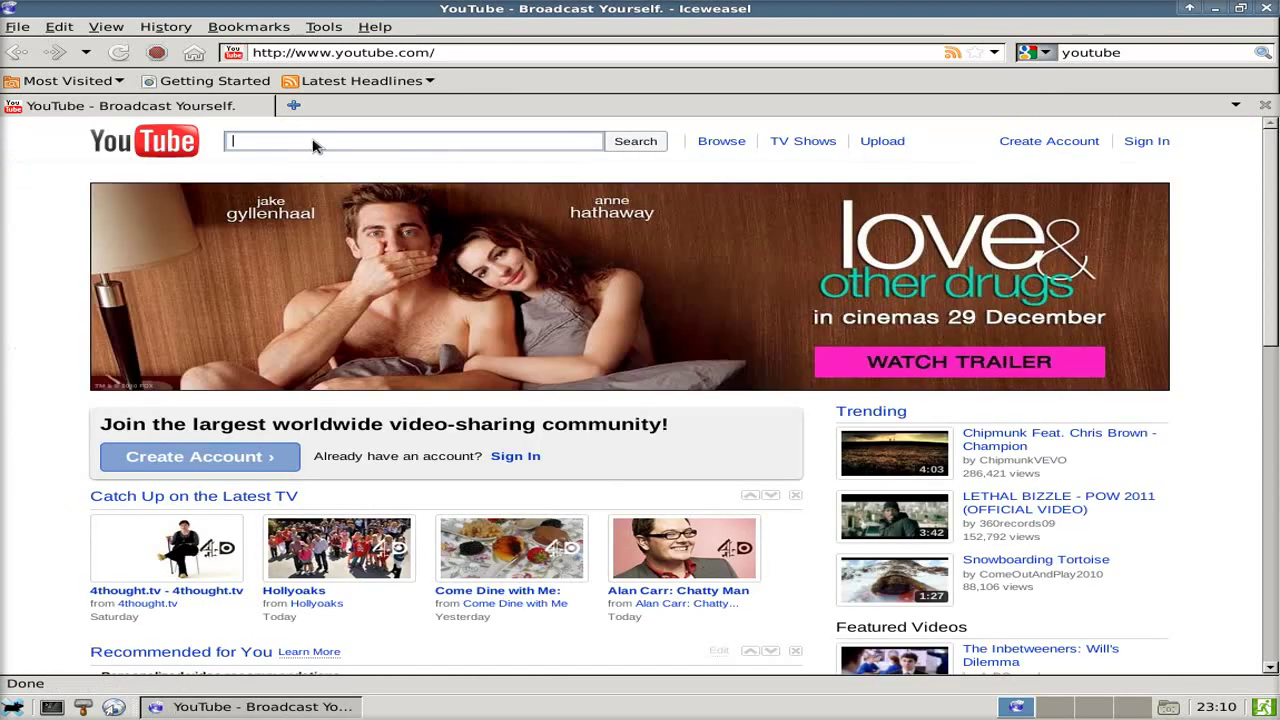
pyautogui.write('sneek')
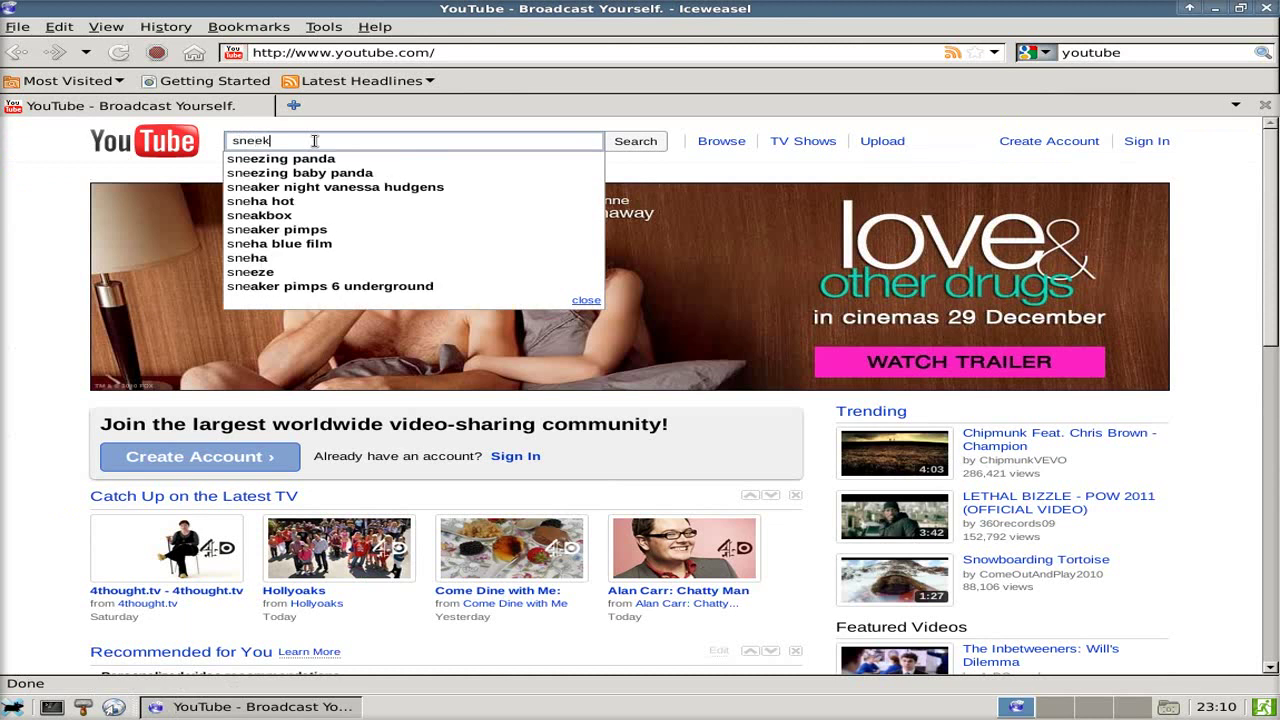
pyautogui.write('ylinux')
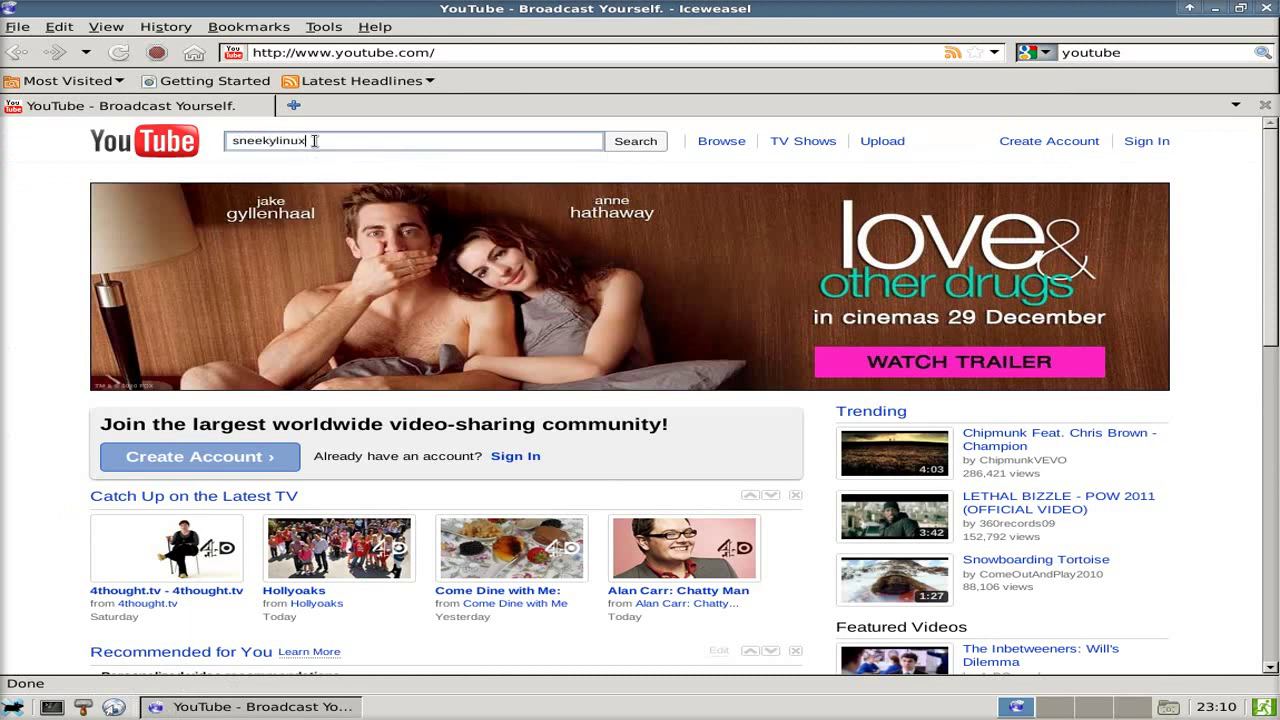
pyautogui.press('Return')
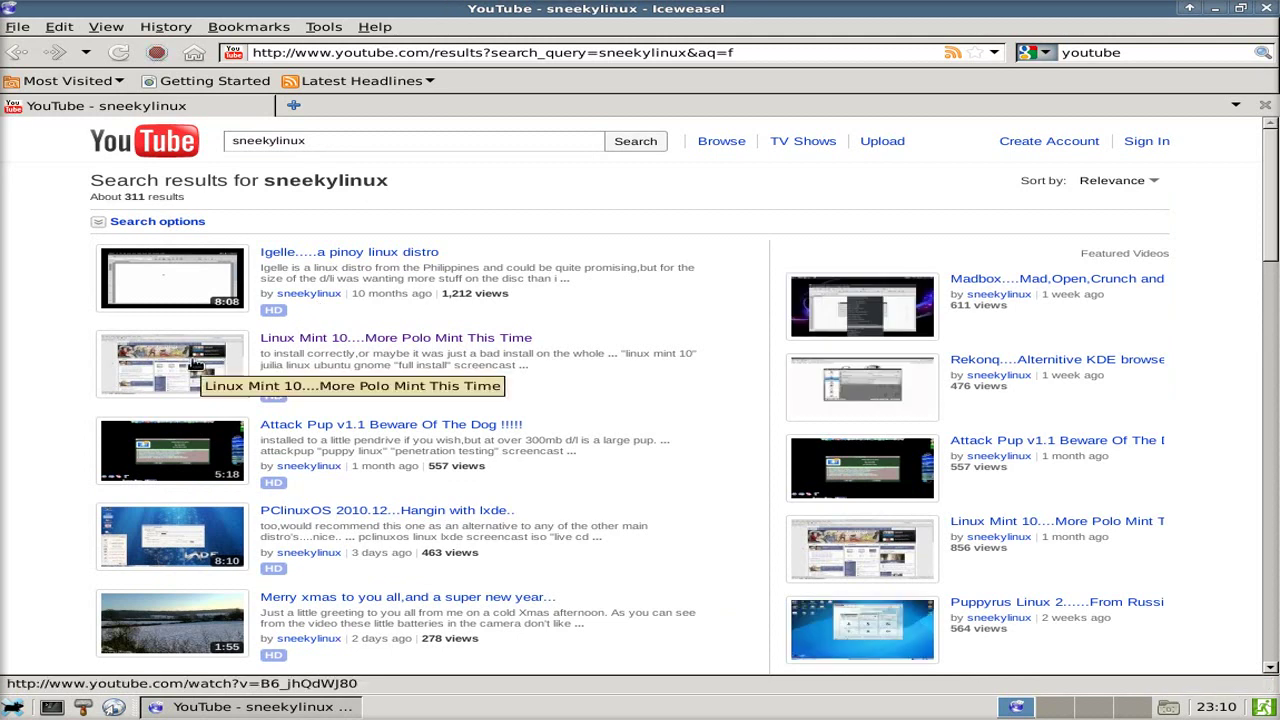
# Play the video Attack Pup v1.1 Beware Of The Dog !!!!! to check Flash playback, and close the browser
pyautogui.click(162, 430)
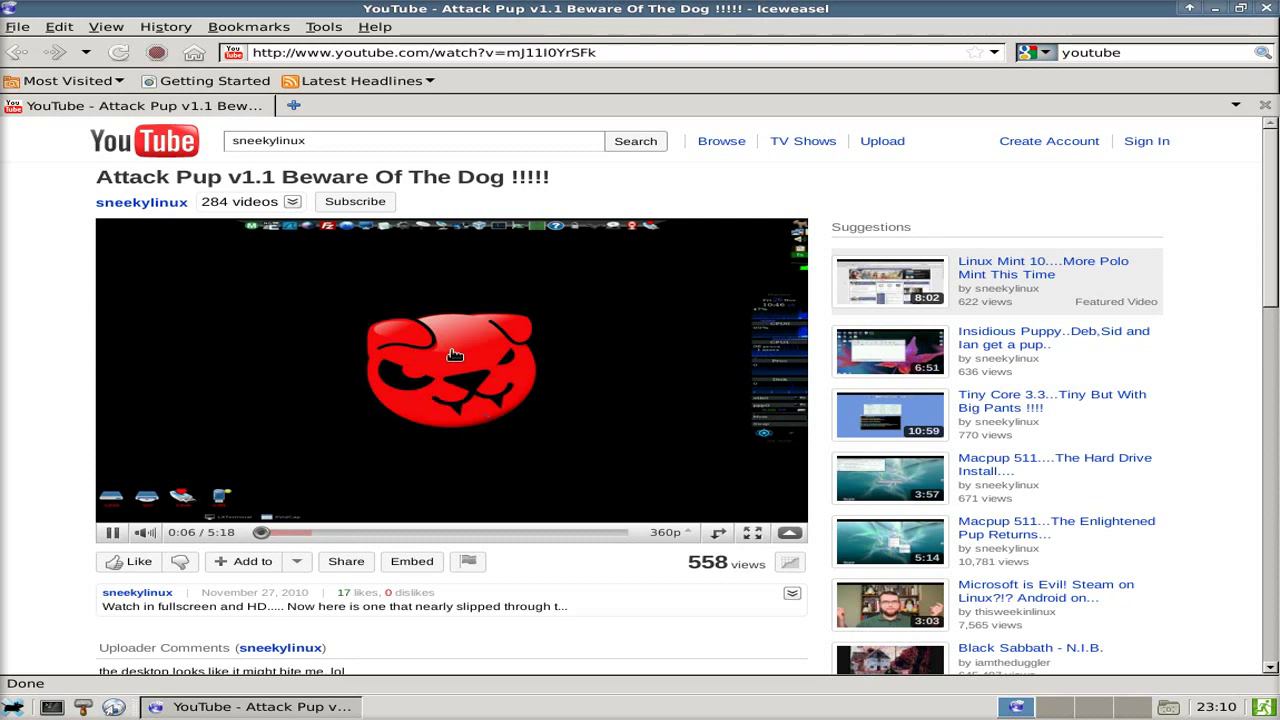
pyautogui.click(1266, 9)
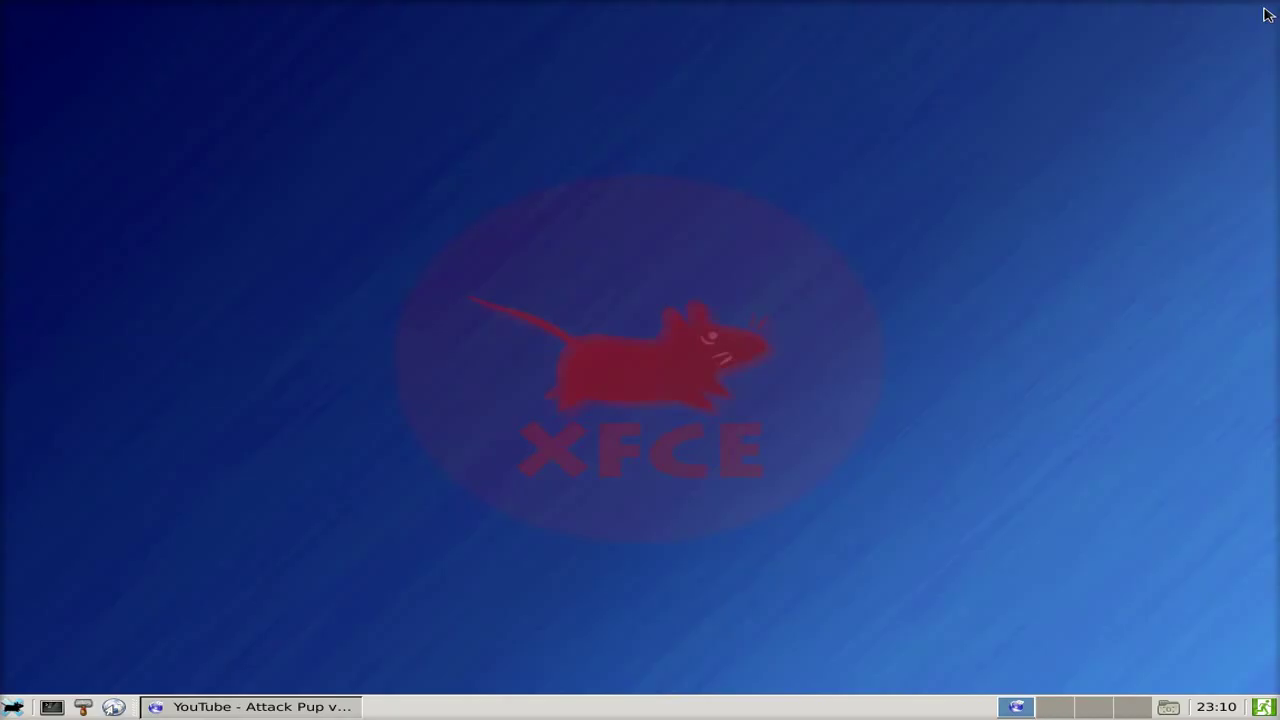